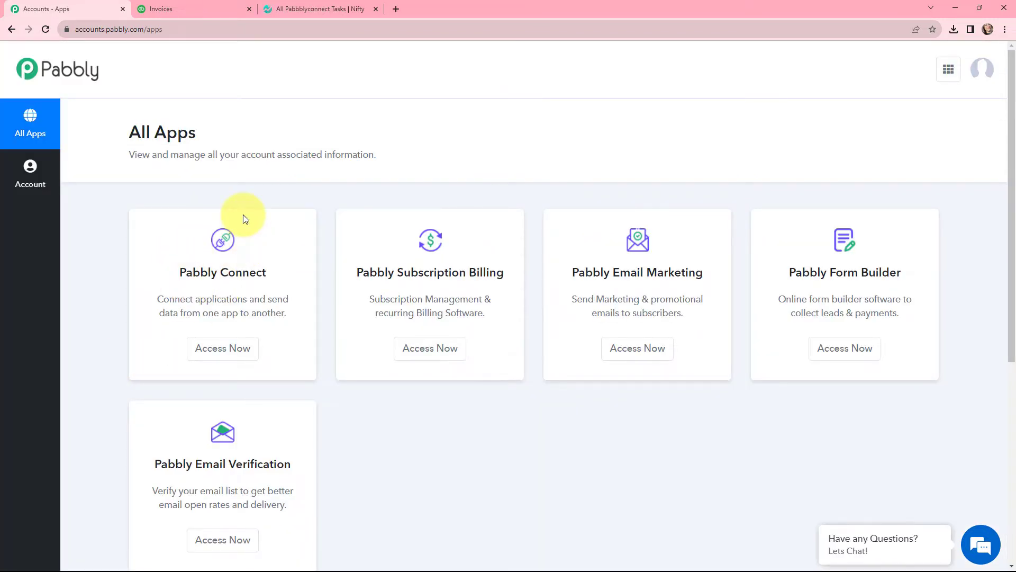
# Step: Open Pabbly Connect and create a workflow named "Create Nifty Task for QuickBooks Online Invoice" in the QuickBooks folder
pyautogui.click(223, 348)
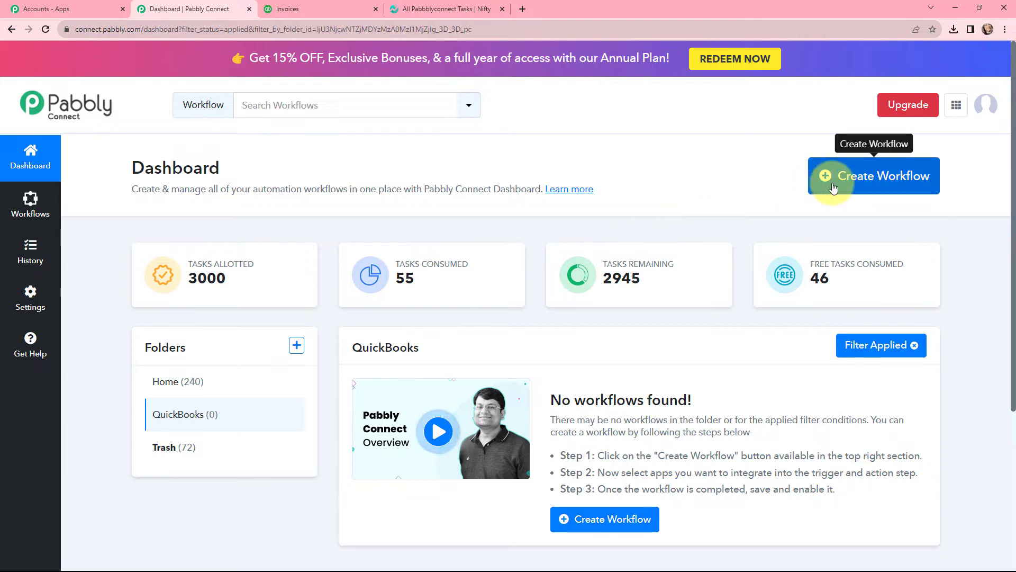
pyautogui.click(832, 188)
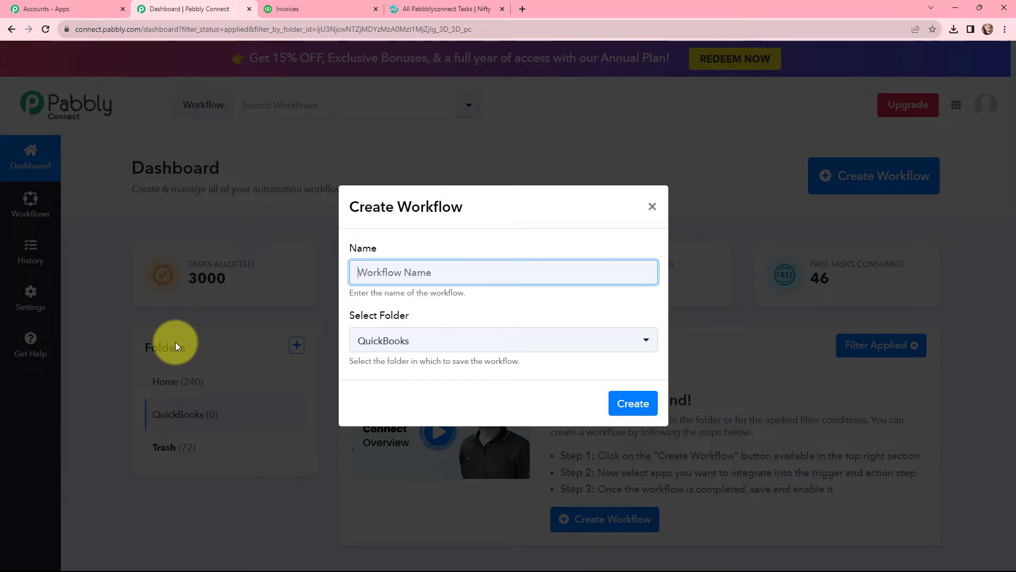
pyautogui.write('Create Nifty Task for QuickBooks Online Invoice')
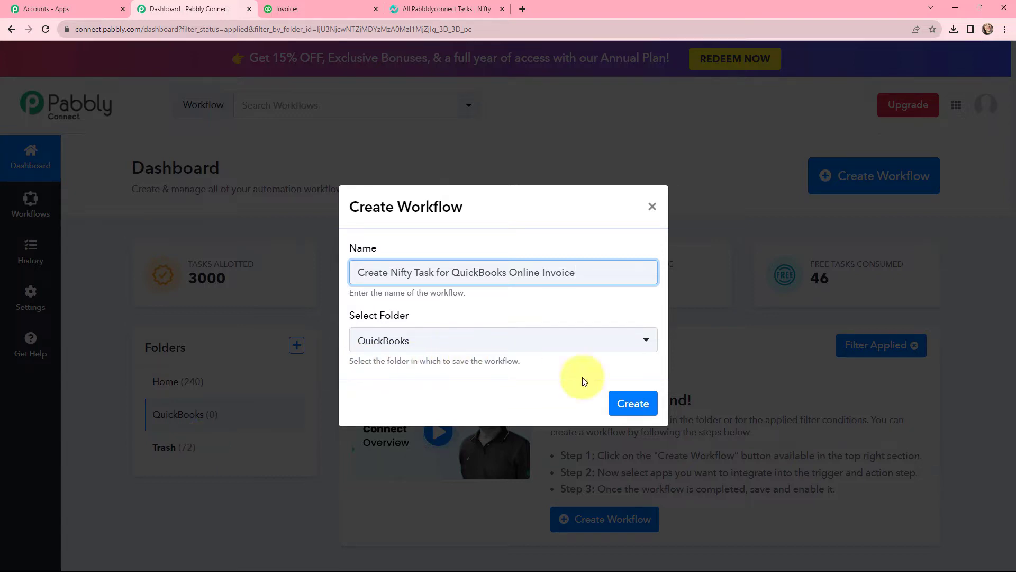
pyautogui.click(639, 407)
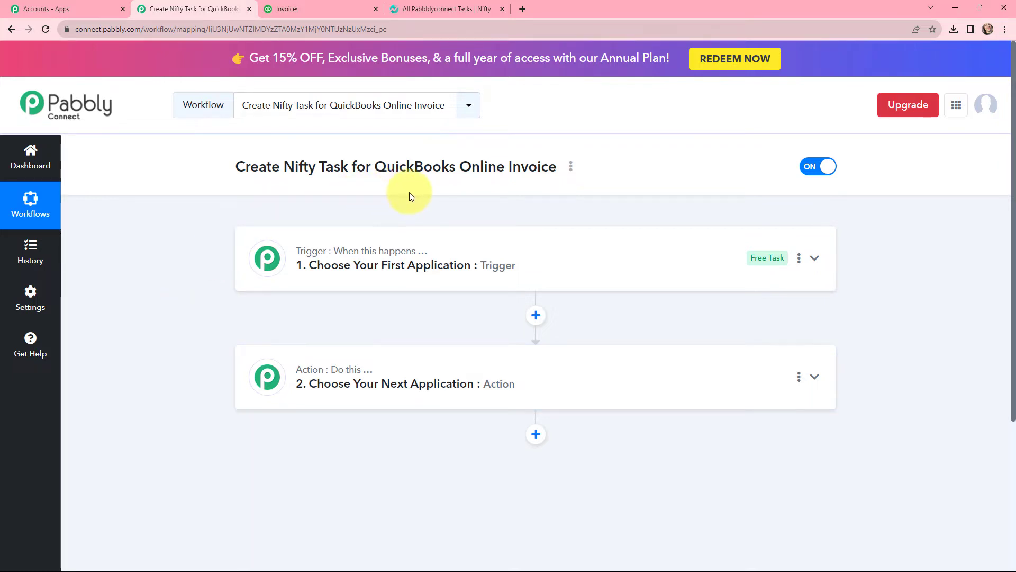
# Step: Set the workflow's trigger to the Quickbooks Online app with the New Invoice event
pyautogui.click(252, 239)
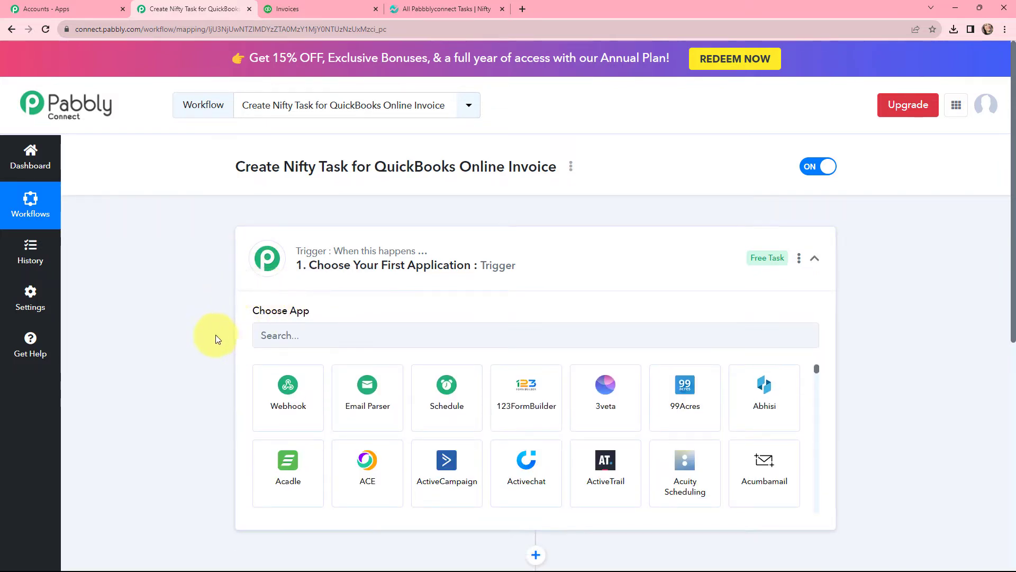
pyautogui.click(276, 337)
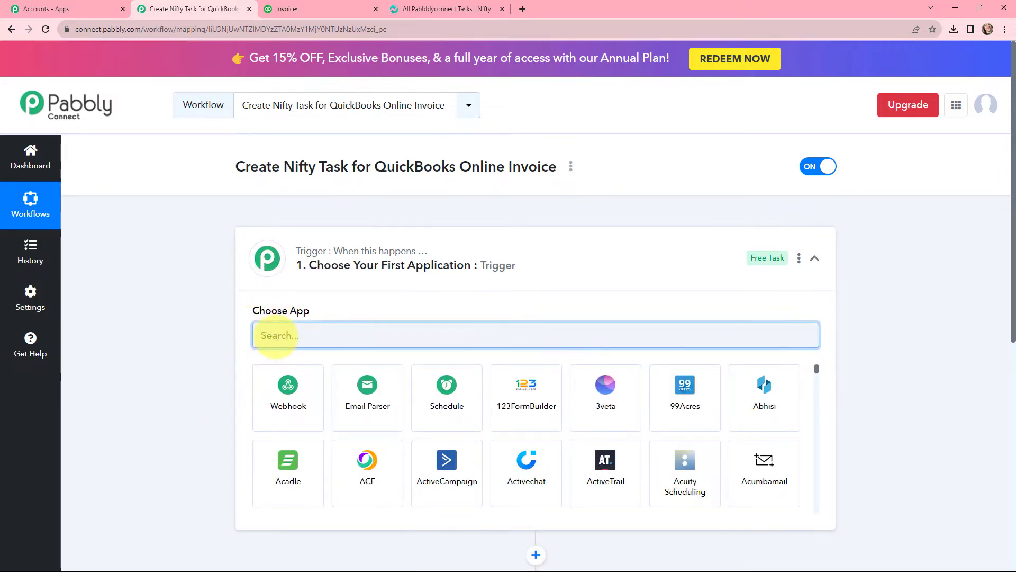
pyautogui.write('qui')
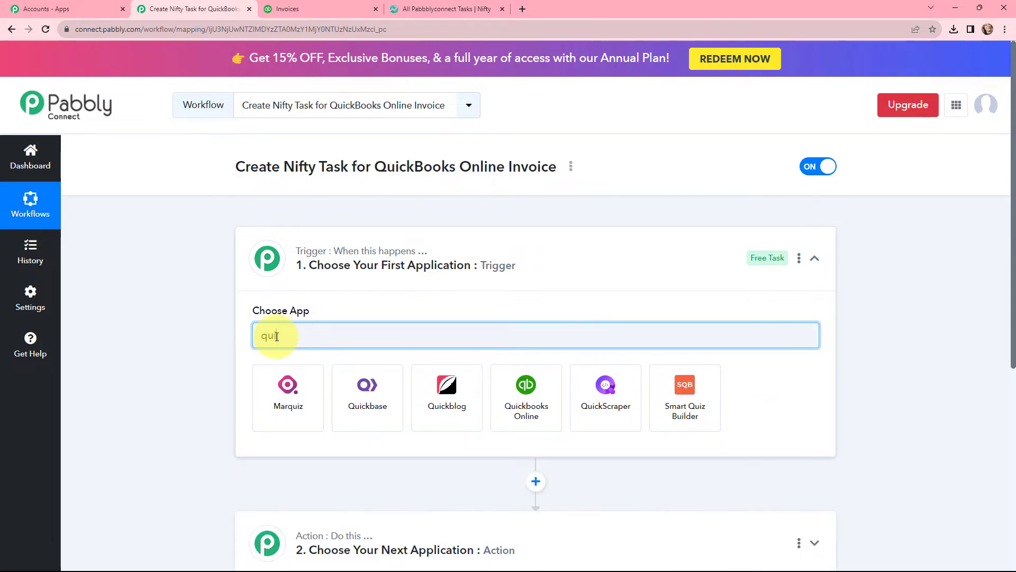
pyautogui.write('ck')
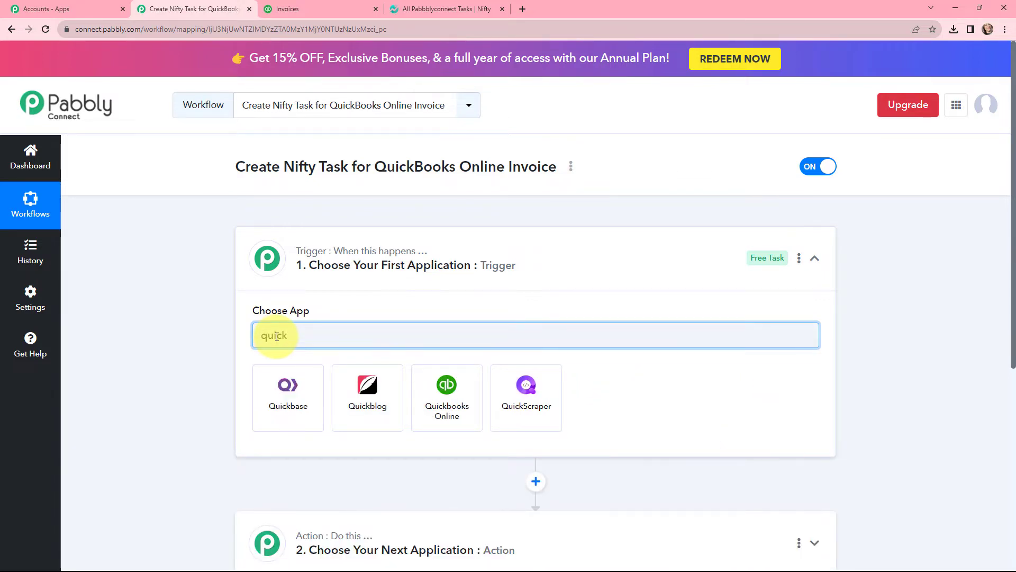
pyautogui.click(442, 389)
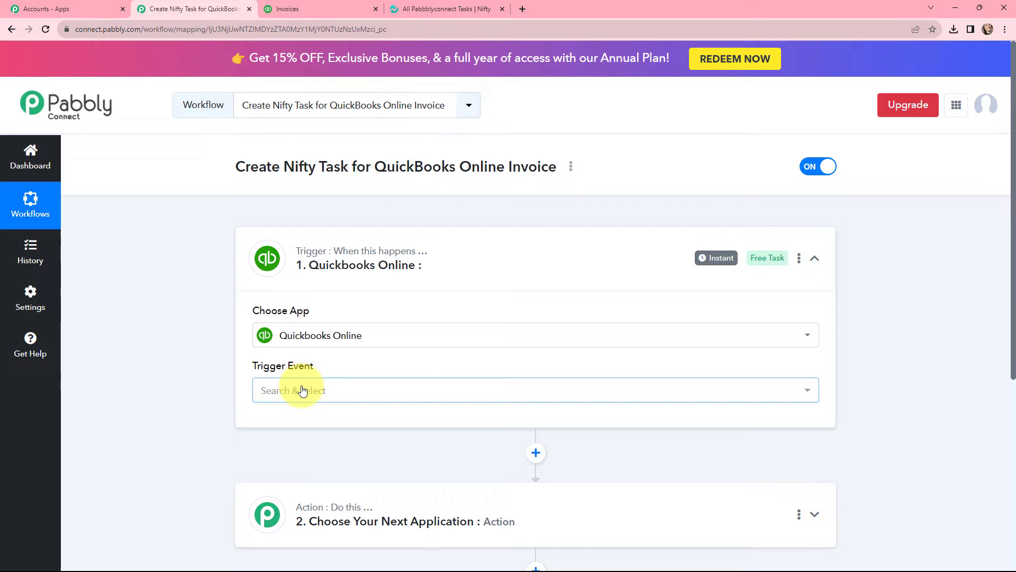
pyautogui.click(303, 391)
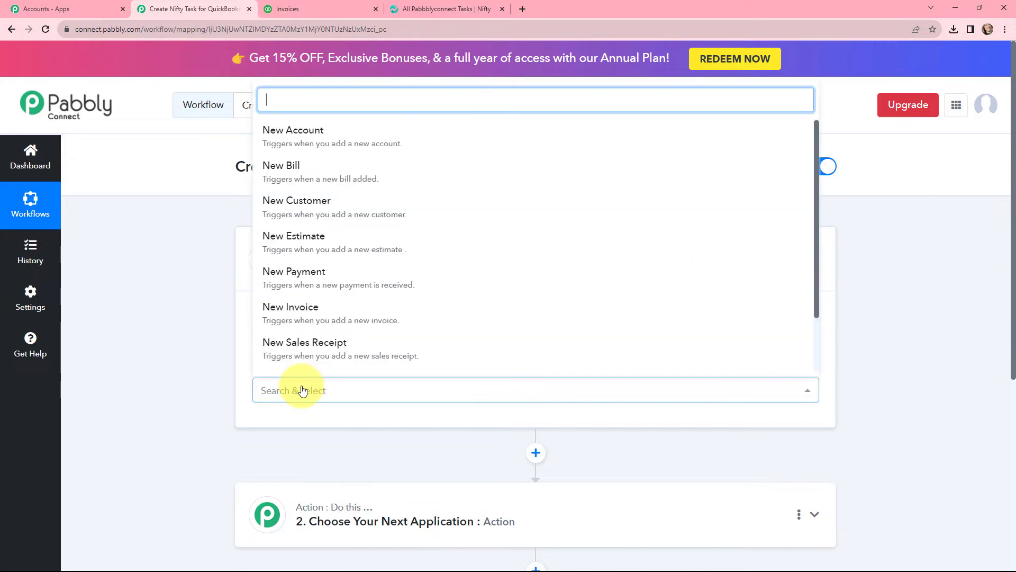
pyautogui.click(316, 312)
# Step: Set the workflow's action to the Nifty PM app with the Create Task event
pyautogui.scroll(-3, 269, 343)
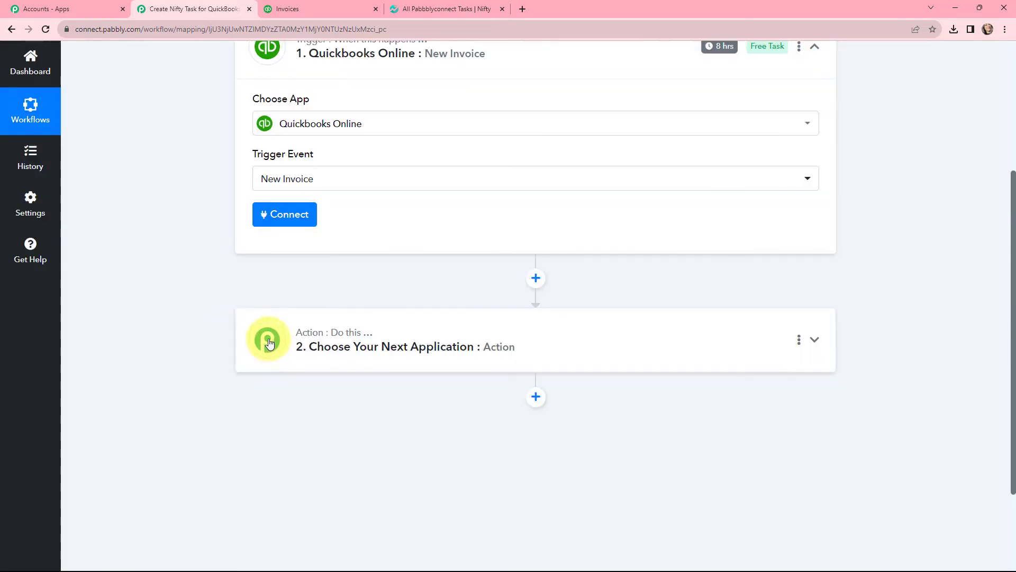
pyautogui.click(269, 343)
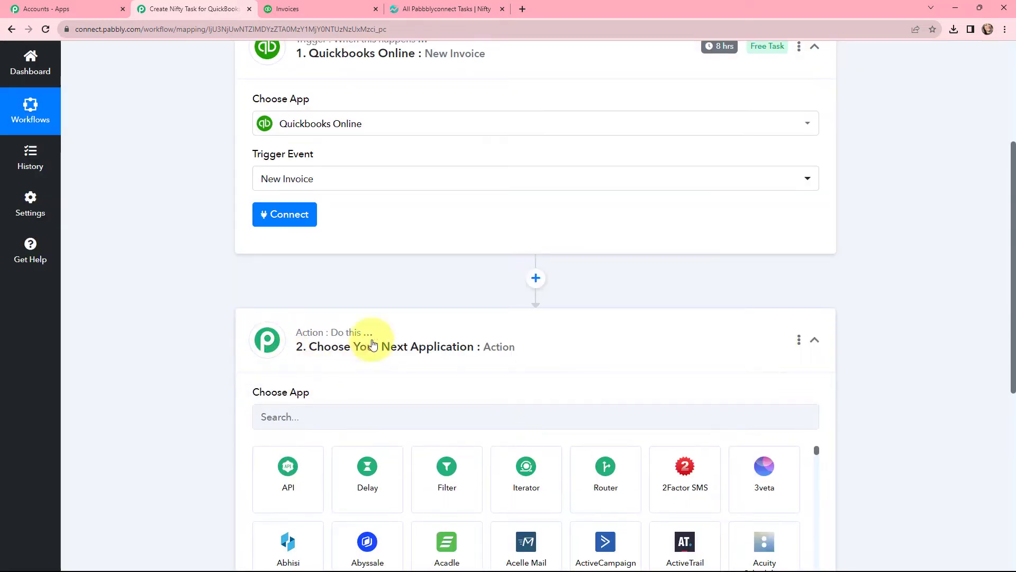
pyautogui.click(319, 415)
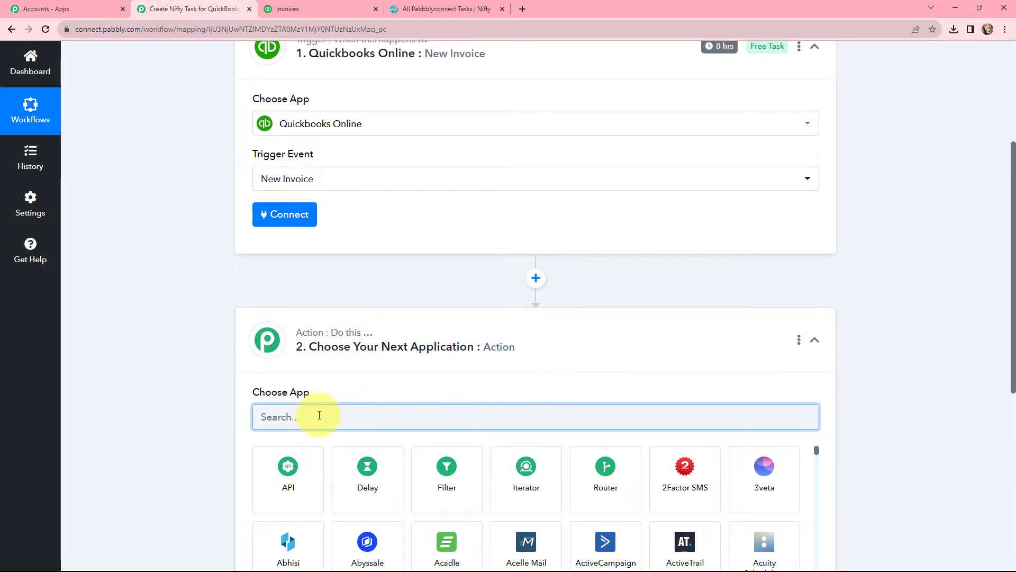
pyautogui.write('nifty')
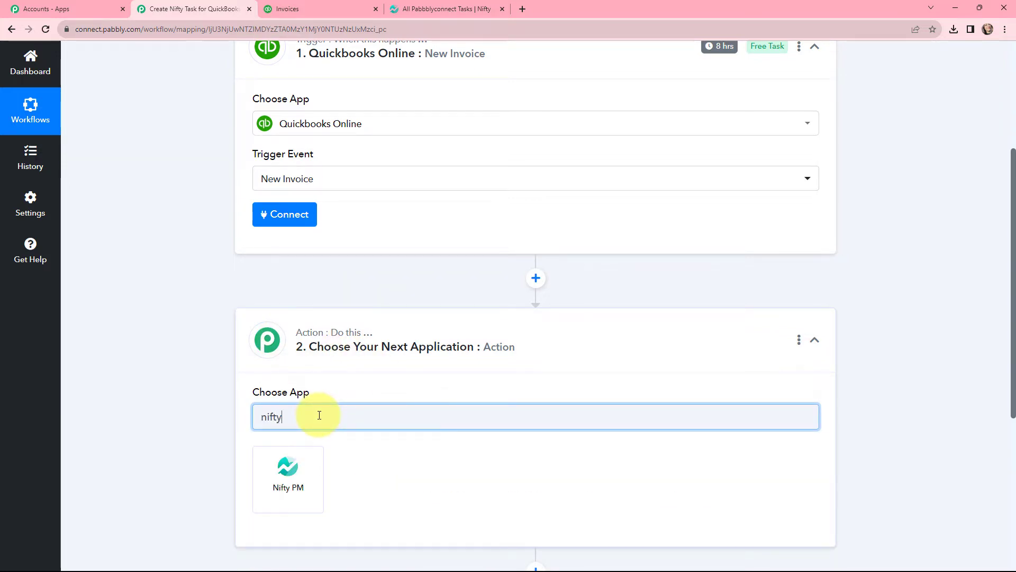
pyautogui.click(300, 463)
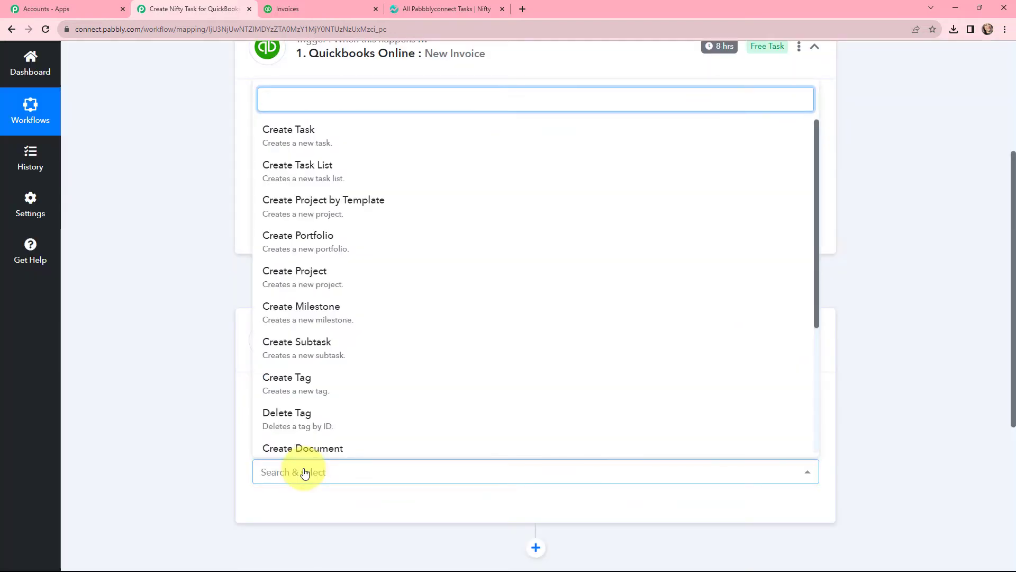
pyautogui.click(300, 143)
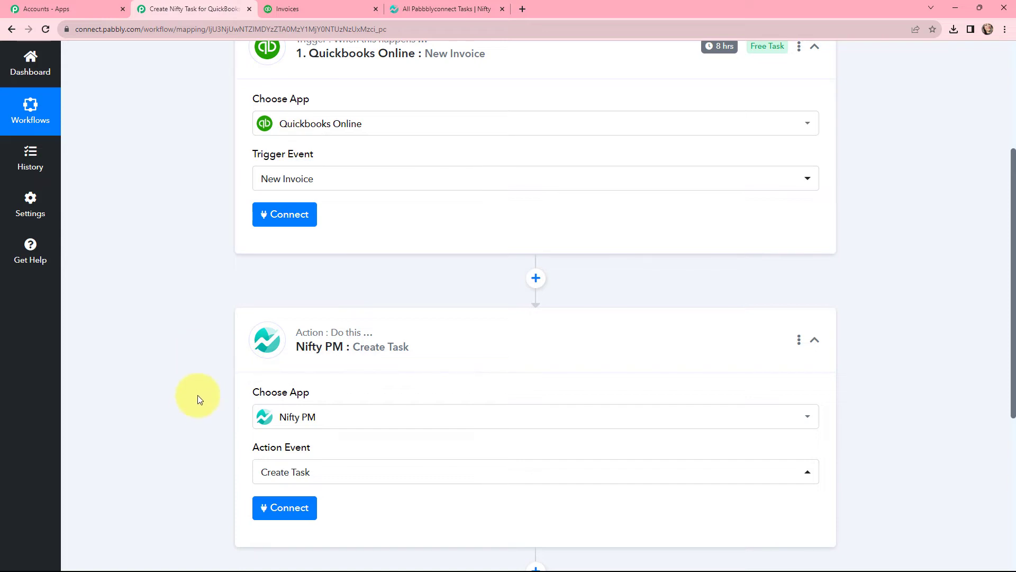
# Step: Connect the New Invoice trigger to Quickbooks Online through a newly added connection
pyautogui.scroll(4, 198, 395)
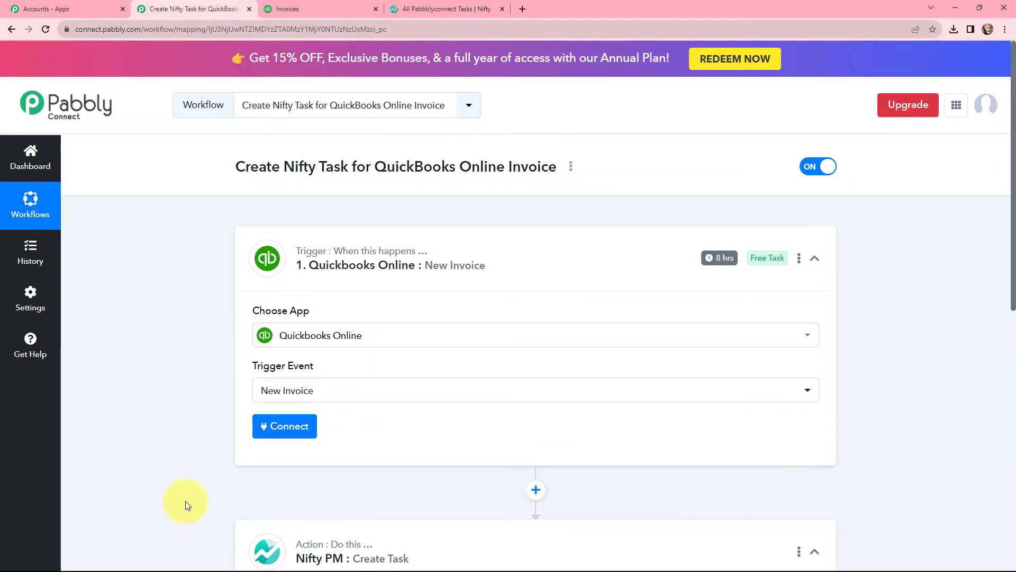
pyautogui.click(283, 432)
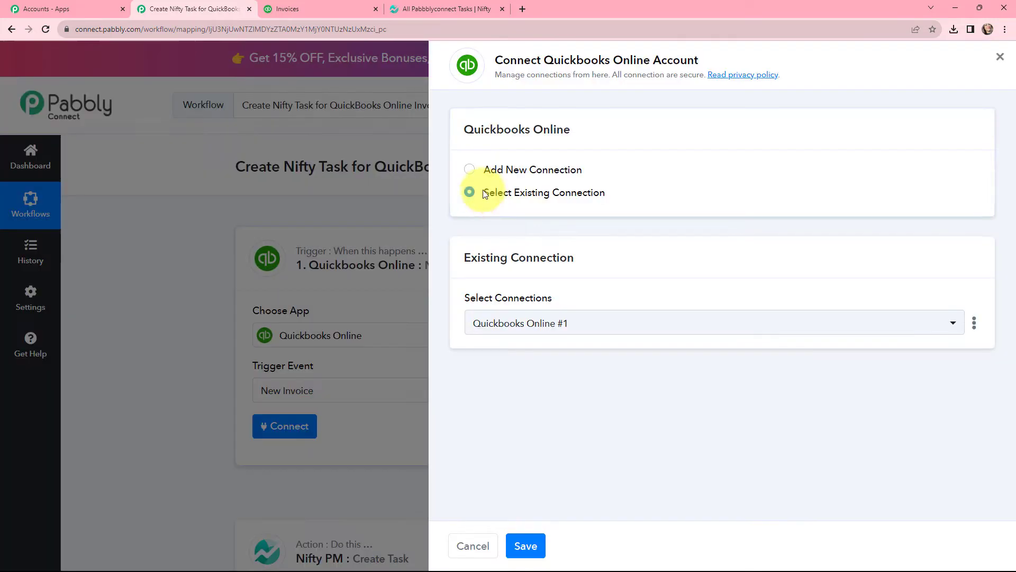
pyautogui.click(471, 170)
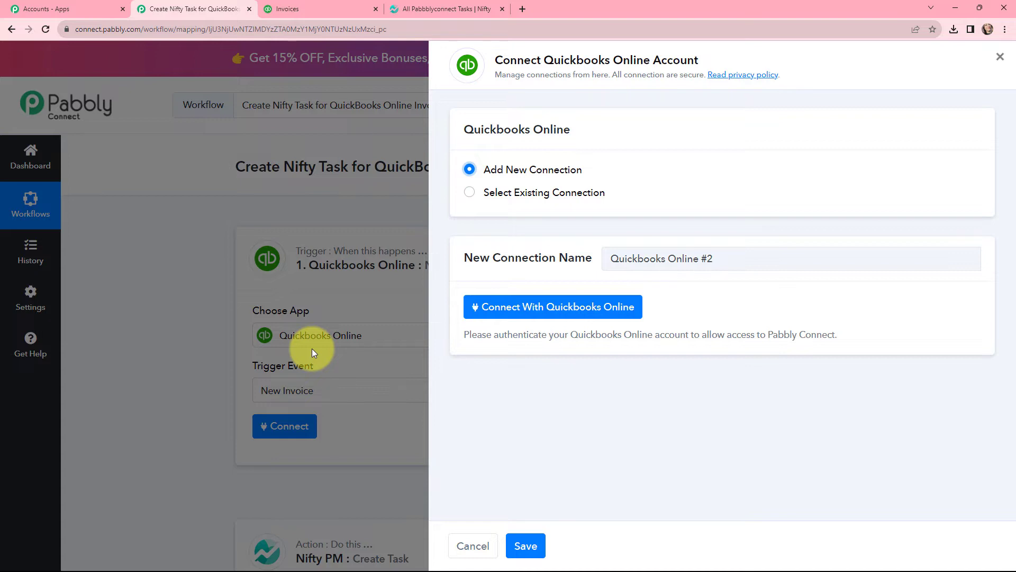
pyautogui.click(510, 312)
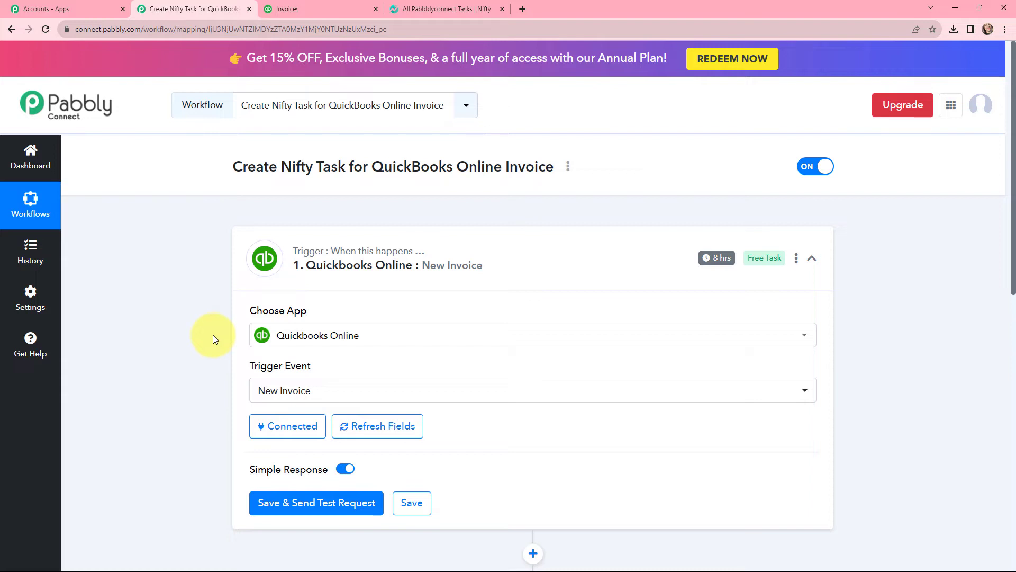
pyautogui.scroll(-1, 212, 335)
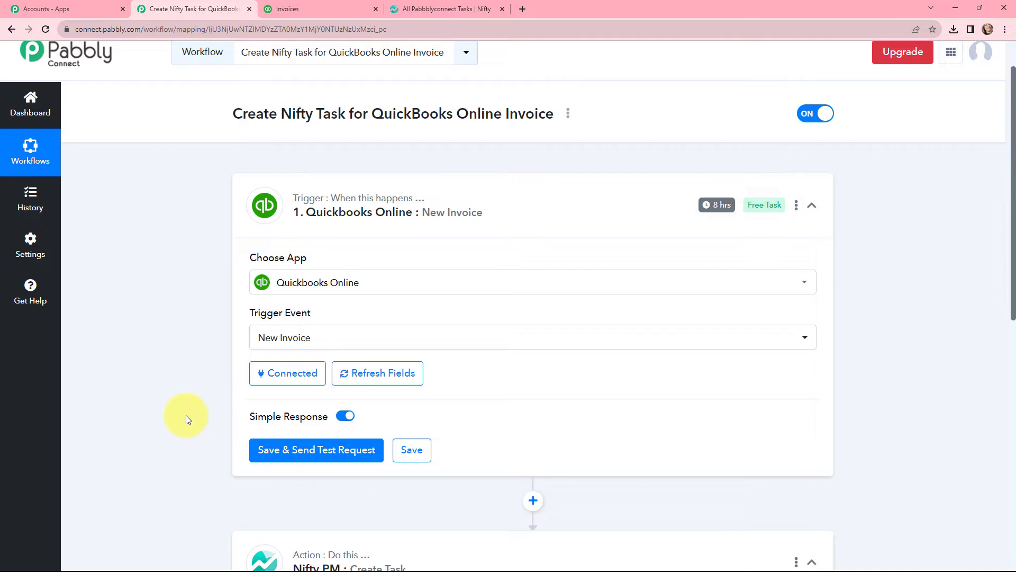
# Step: Switch to QuickBooks and create a new invoice for the existing customer
pyautogui.hotkey('ctrl', 'Tab')
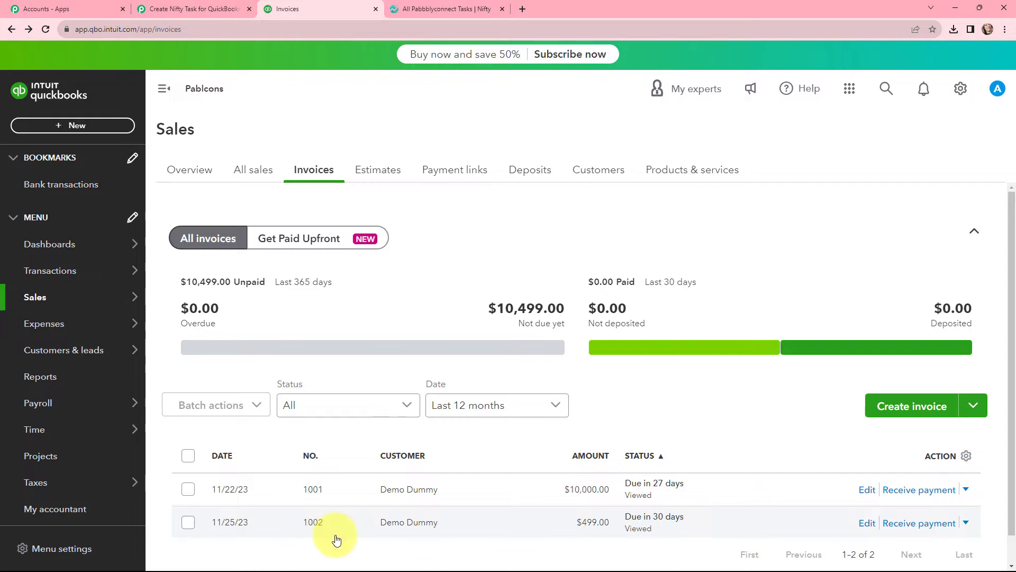
pyautogui.click(886, 405)
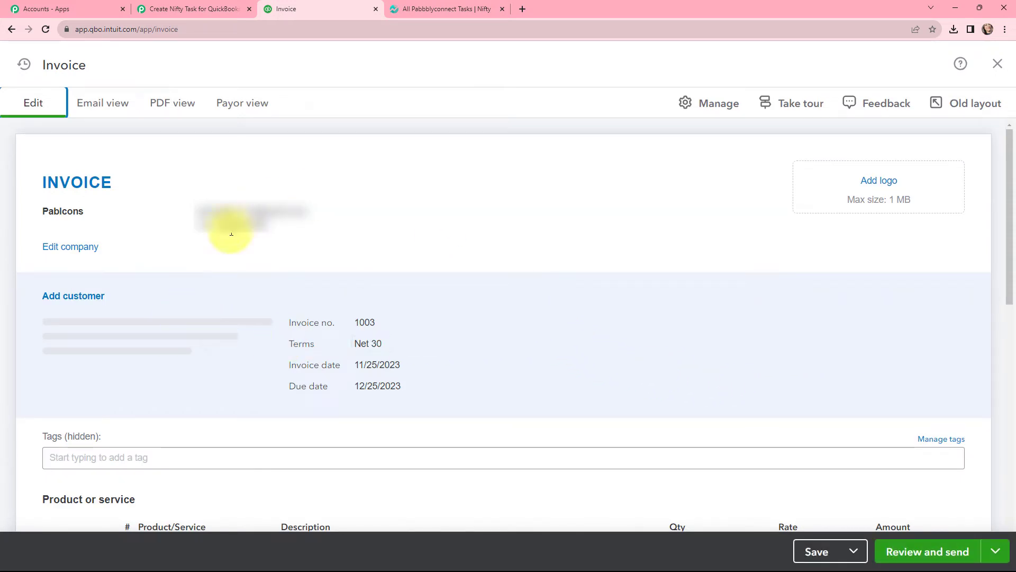
pyautogui.click(150, 300)
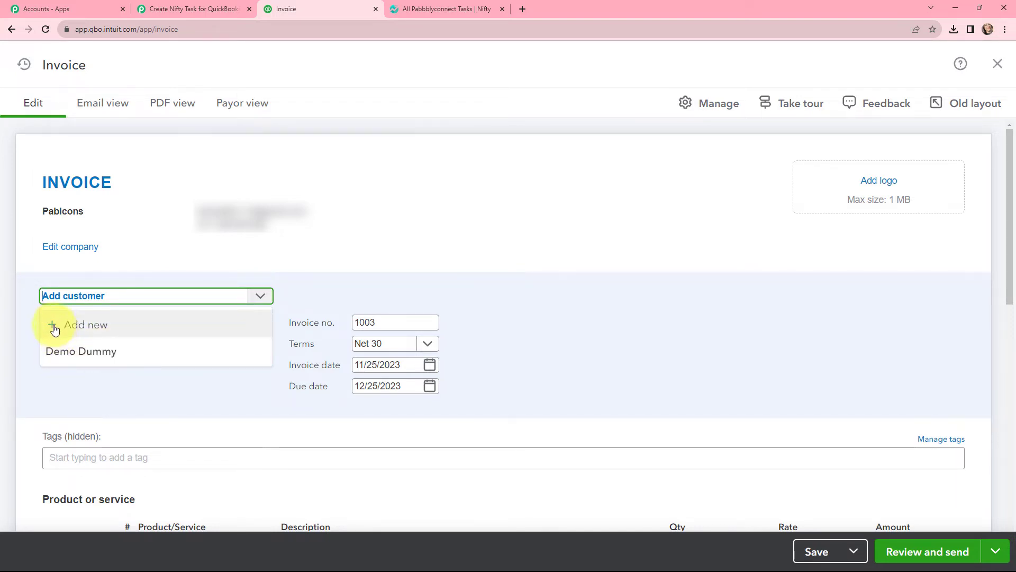
pyautogui.click(104, 351)
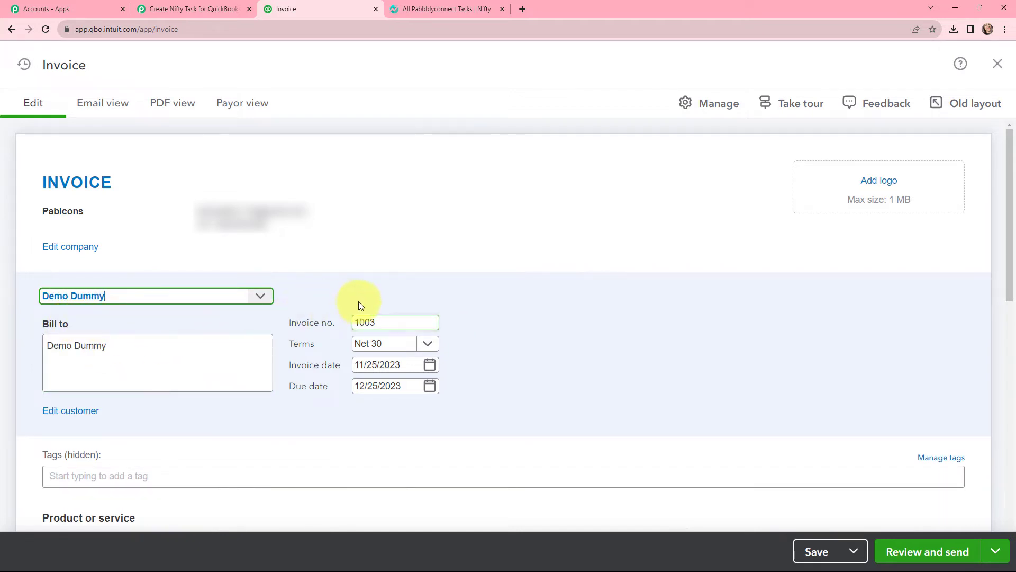
# Step: Set the invoice's due date to 11/27/2023
pyautogui.click(427, 391)
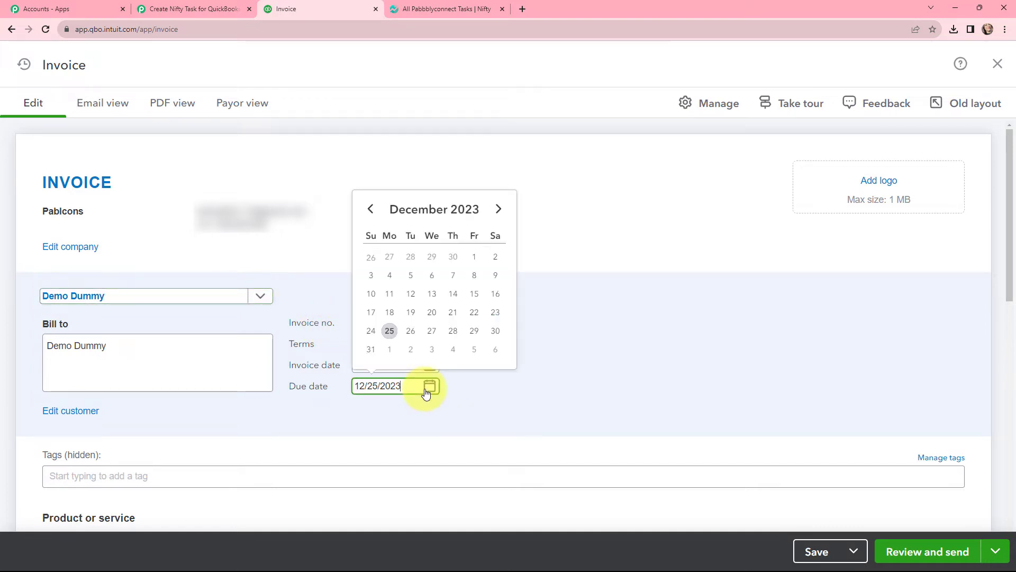
pyautogui.click(372, 208)
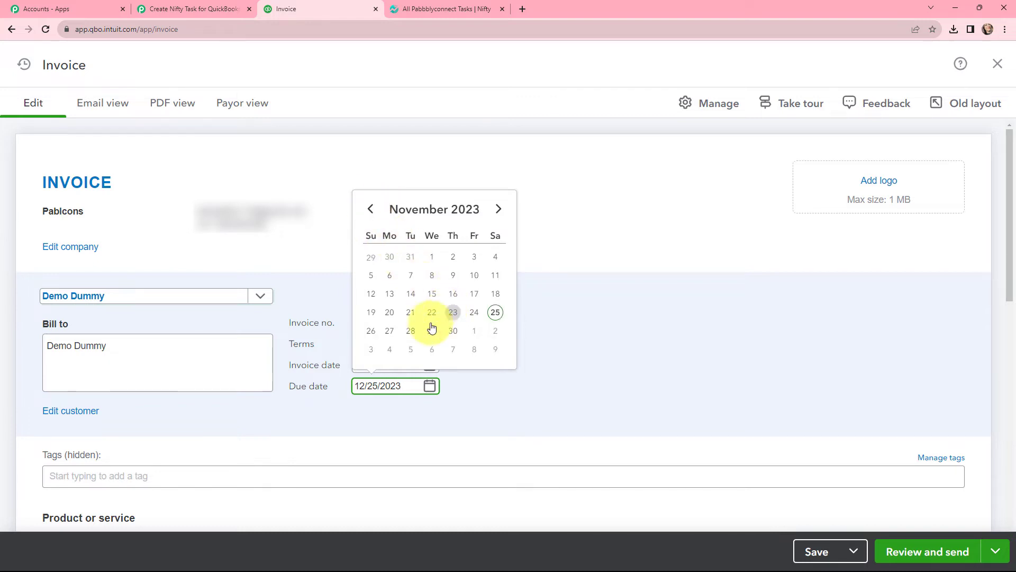
pyautogui.click(390, 332)
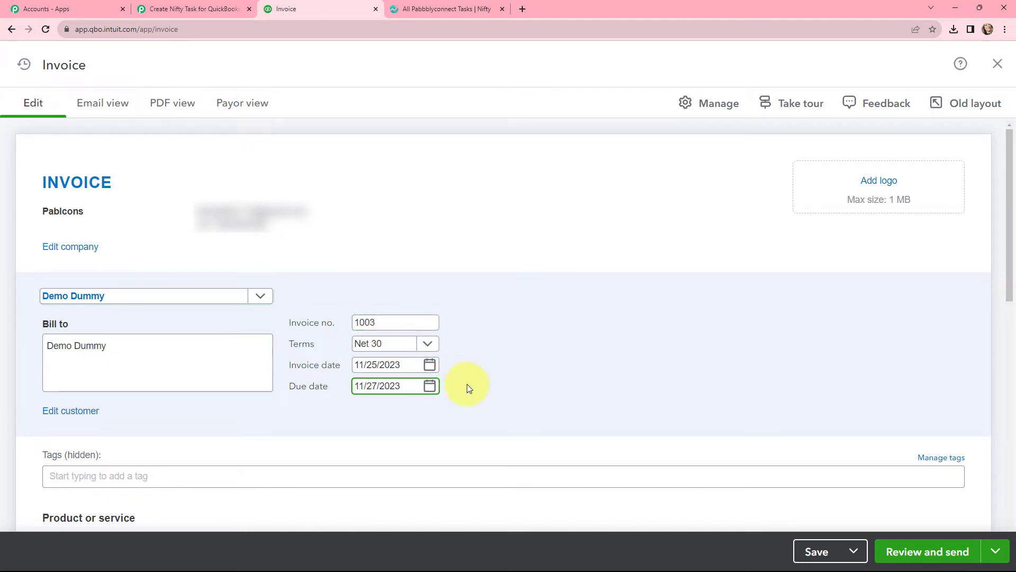
# Step: Add the first listed T-shirt product as the invoice's first line item and open its description for editing
pyautogui.scroll(-3, 329, 319)
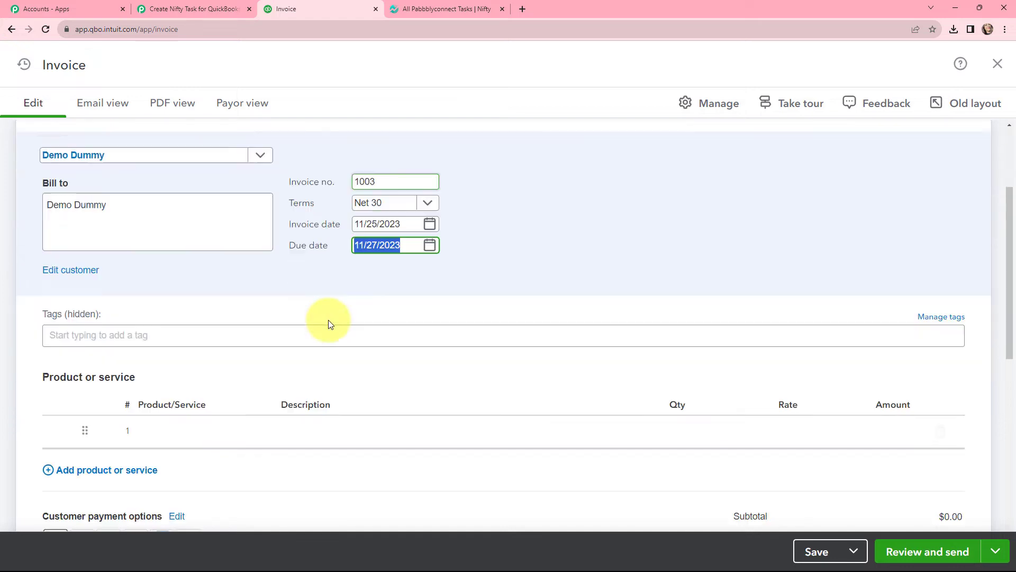
pyautogui.scroll(-1, 329, 320)
pyautogui.click(215, 367)
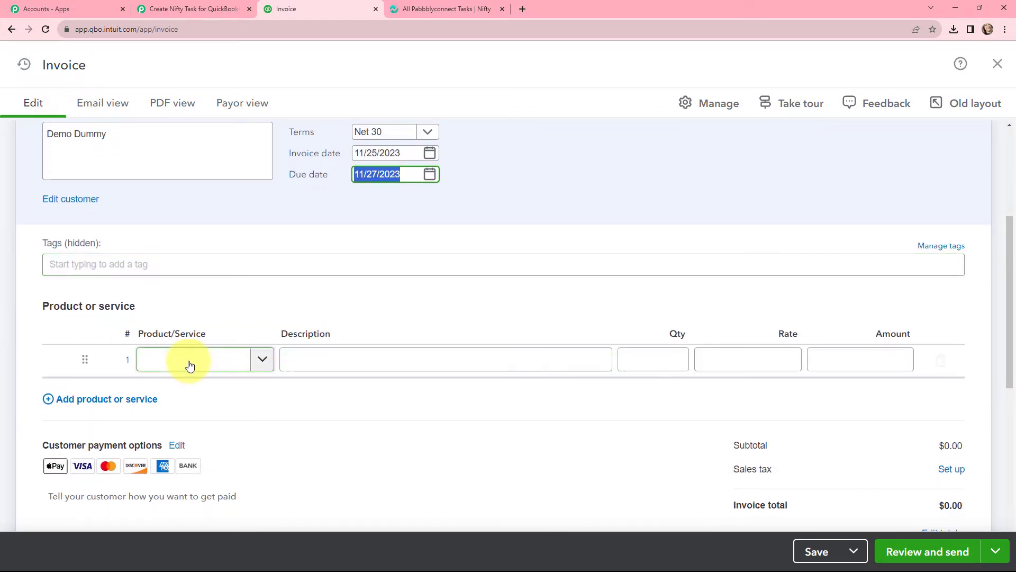
pyautogui.click(190, 365)
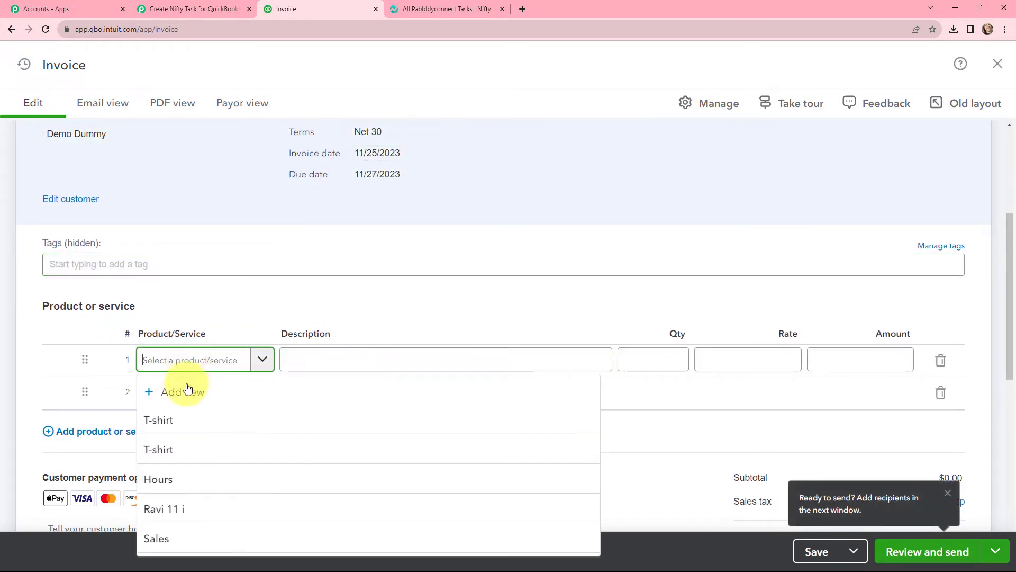
pyautogui.click(160, 424)
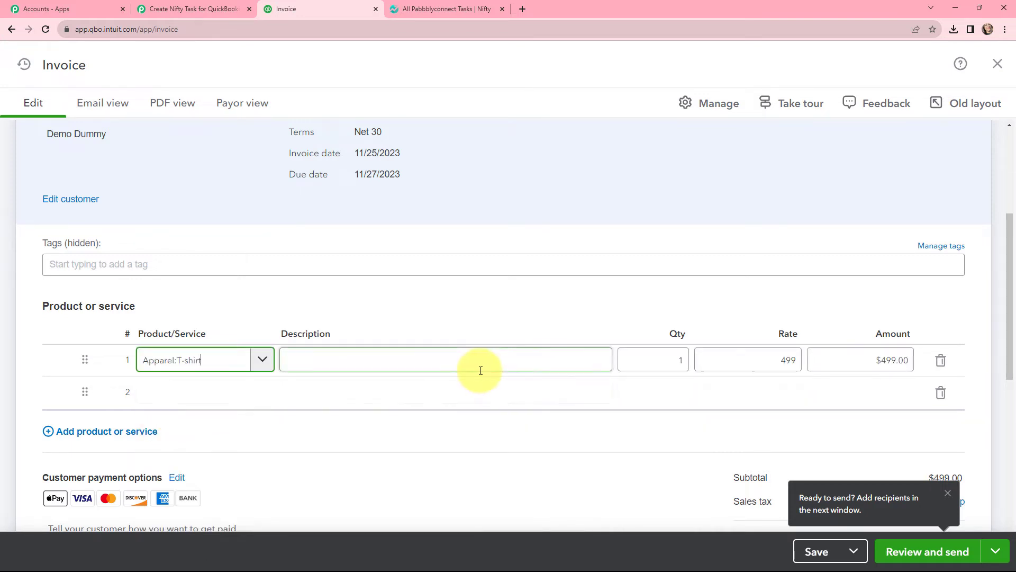
pyautogui.click(660, 366)
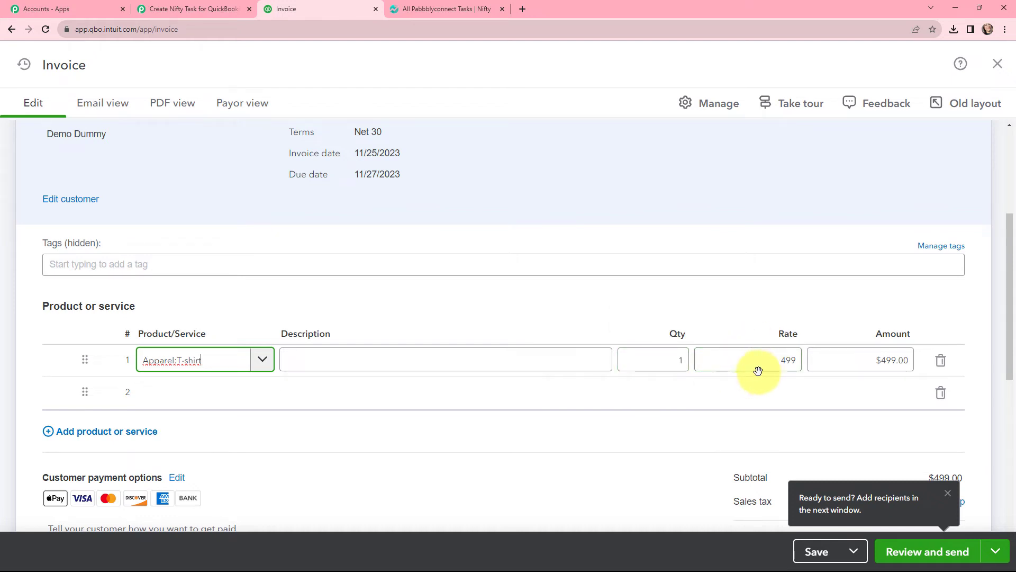
pyautogui.click(774, 364)
pyautogui.click(858, 360)
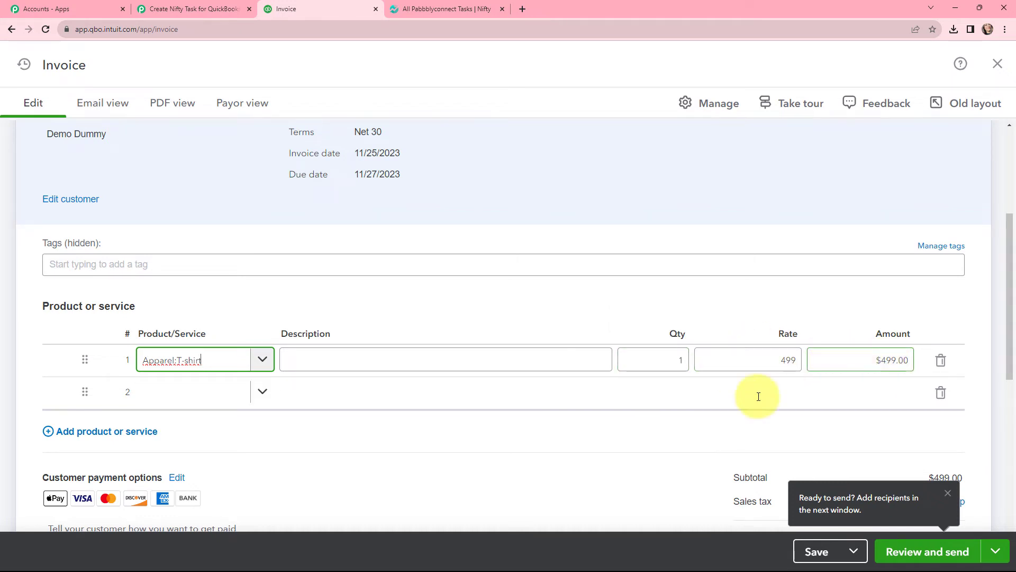
pyautogui.click(400, 357)
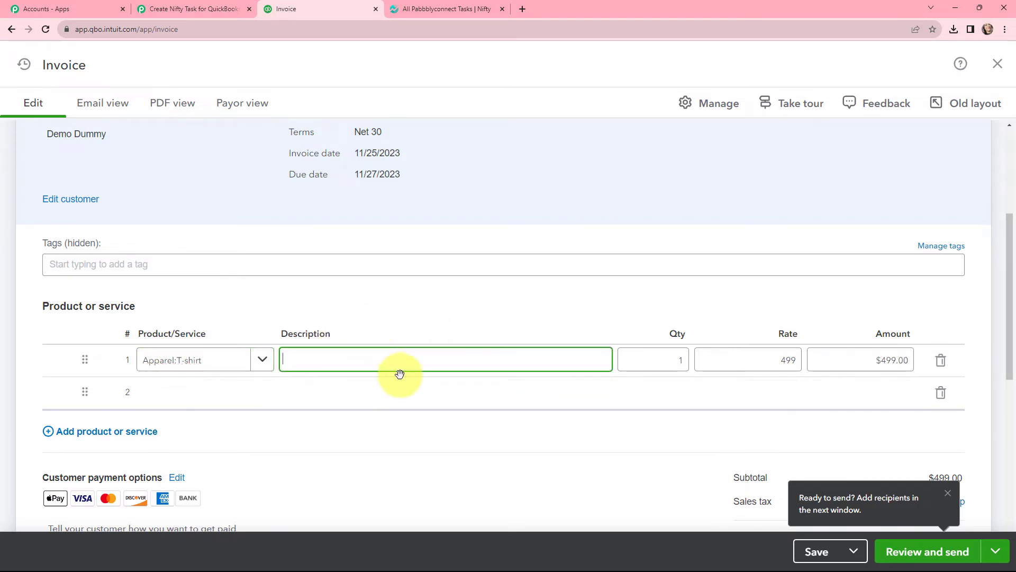
# Step: Delete the empty second line item from the invoice and save the invoice
pyautogui.click(940, 392)
pyautogui.scroll(-3, 538, 300)
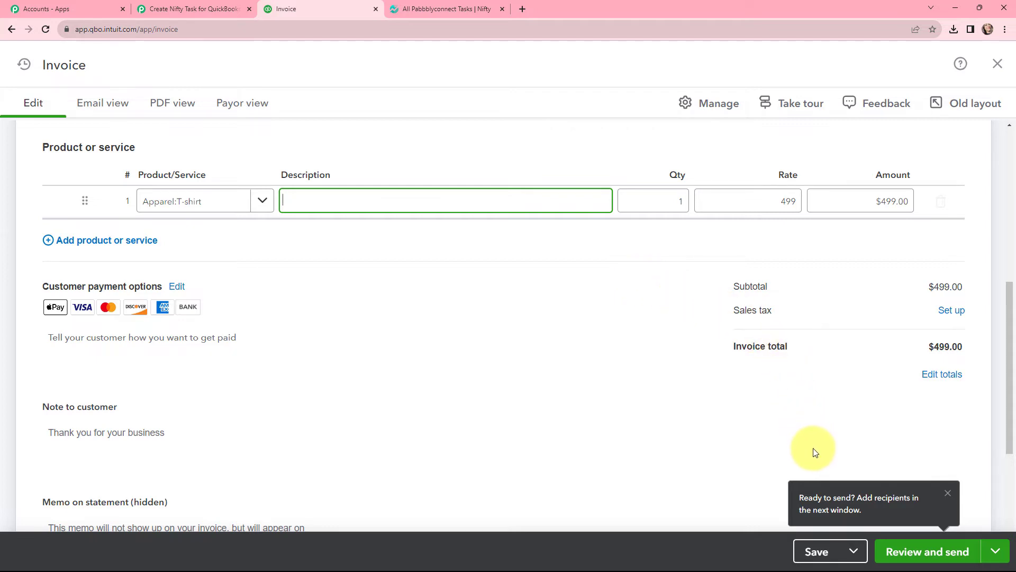
pyautogui.click(825, 551)
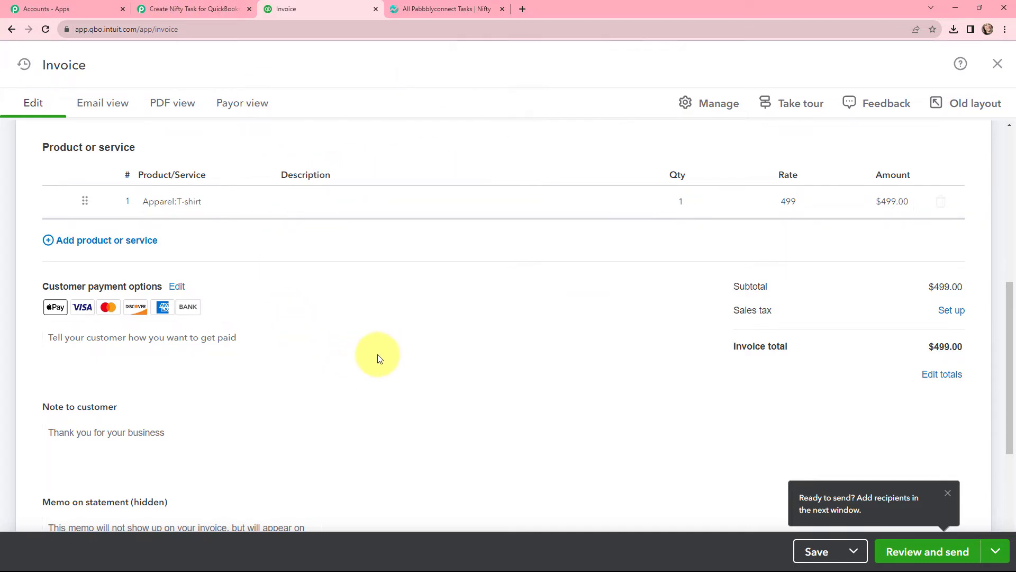
# Step: Switch to the Pabbly Connect workflow, then save the QuickBooks trigger and send its test request
pyautogui.click(199, 5)
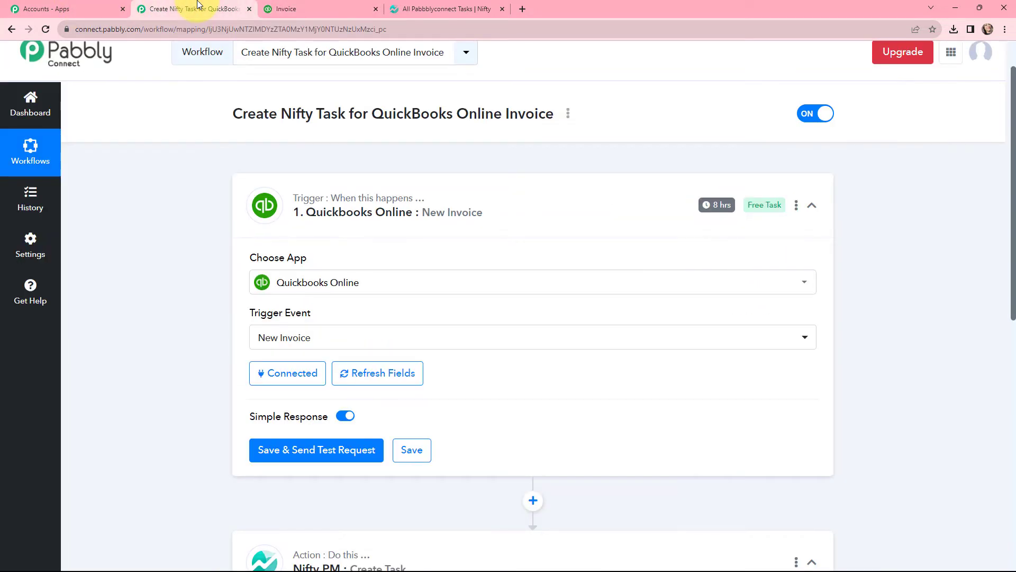
pyautogui.click(314, 453)
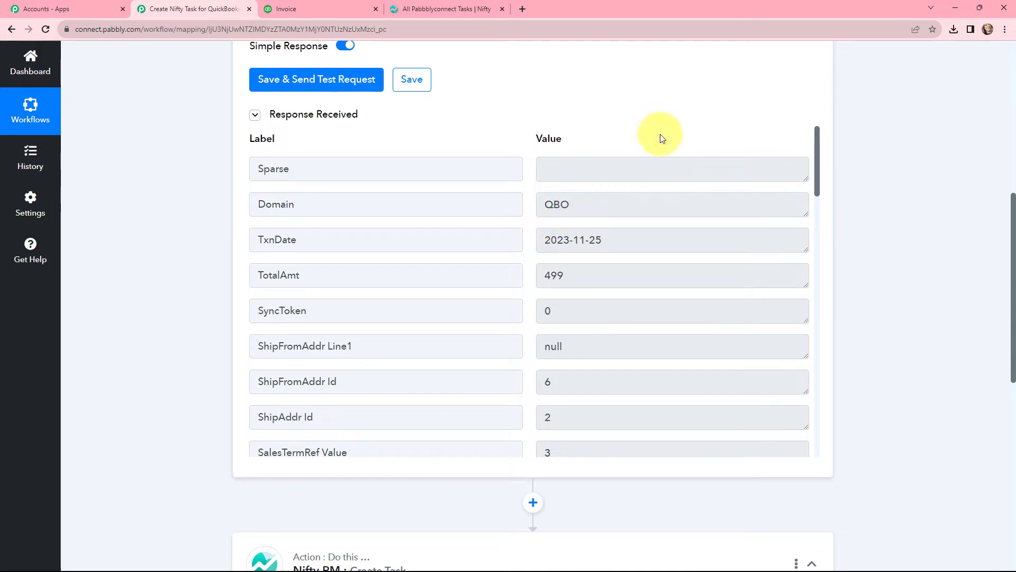
# Step: Examine the received invoice response, checking its creation time, line item details, customer name, currency and billing email
pyautogui.scroll(-1, 659, 146)
pyautogui.moveTo(686, 224); pyautogui.dragTo(535, 231)
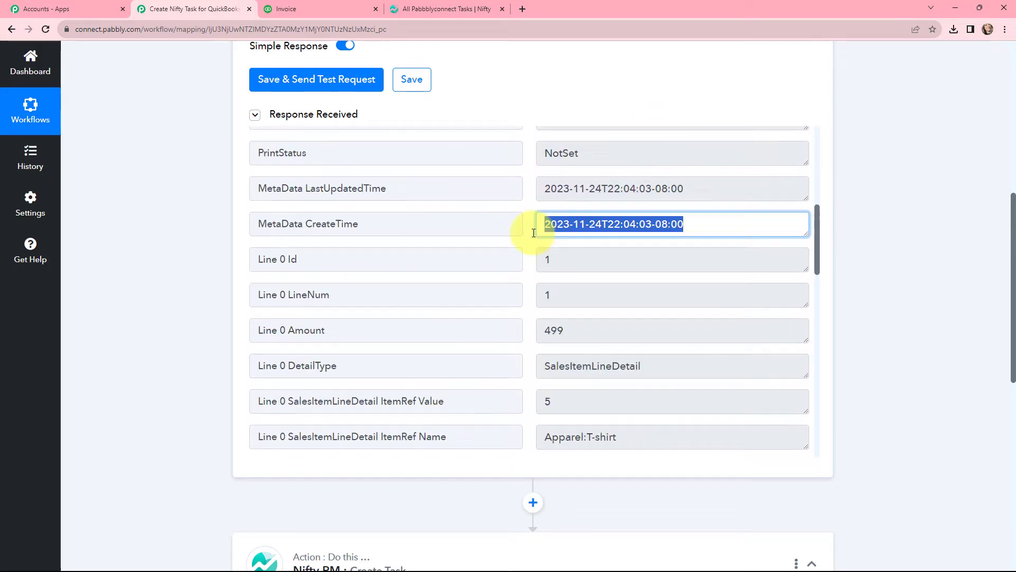
pyautogui.click(573, 272)
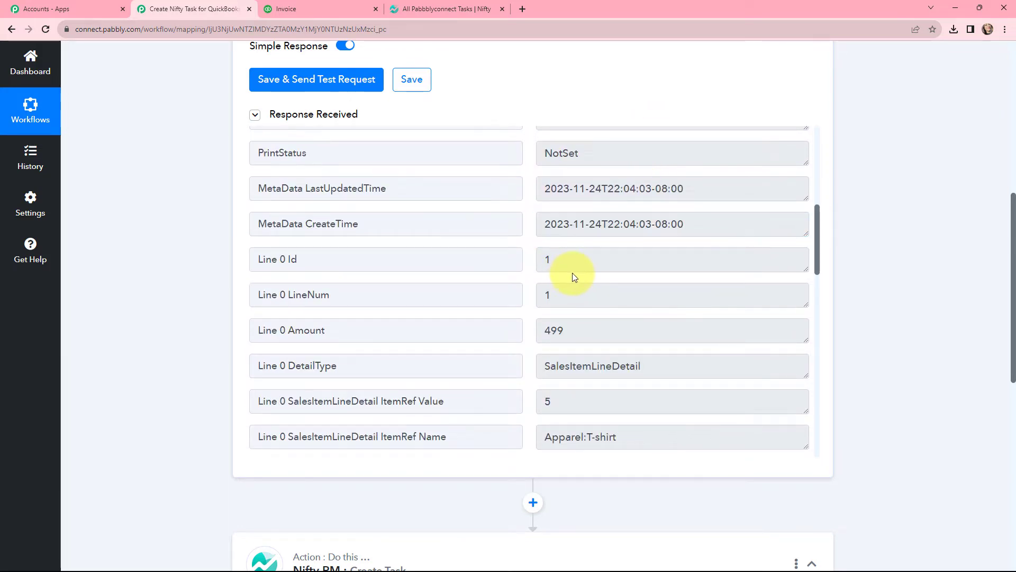
pyautogui.scroll(-2, 624, 241)
pyautogui.scroll(-2, 624, 241)
pyautogui.scroll(-2, 620, 231)
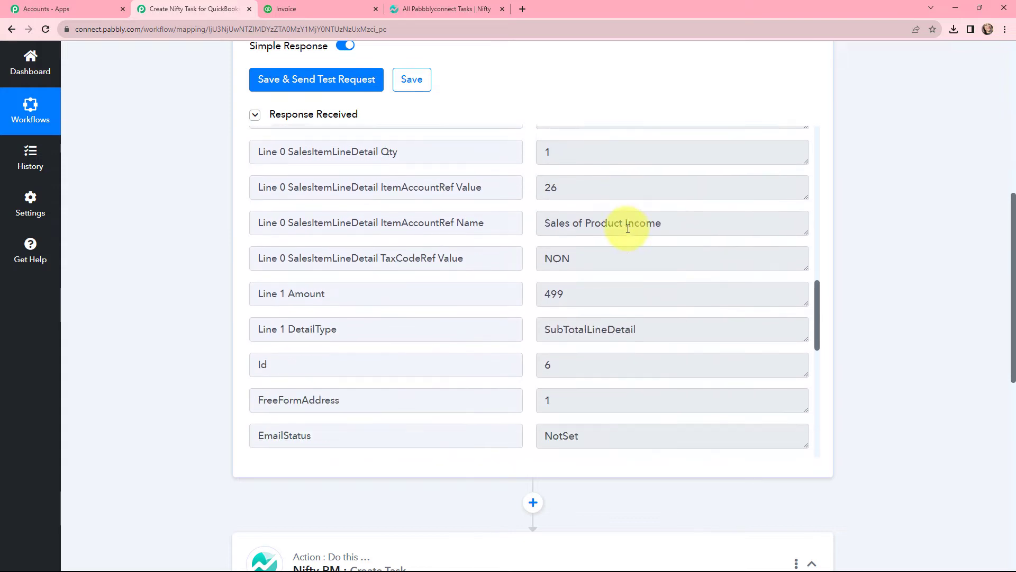
pyautogui.scroll(-7, 627, 232)
pyautogui.moveTo(622, 194); pyautogui.dragTo(530, 204)
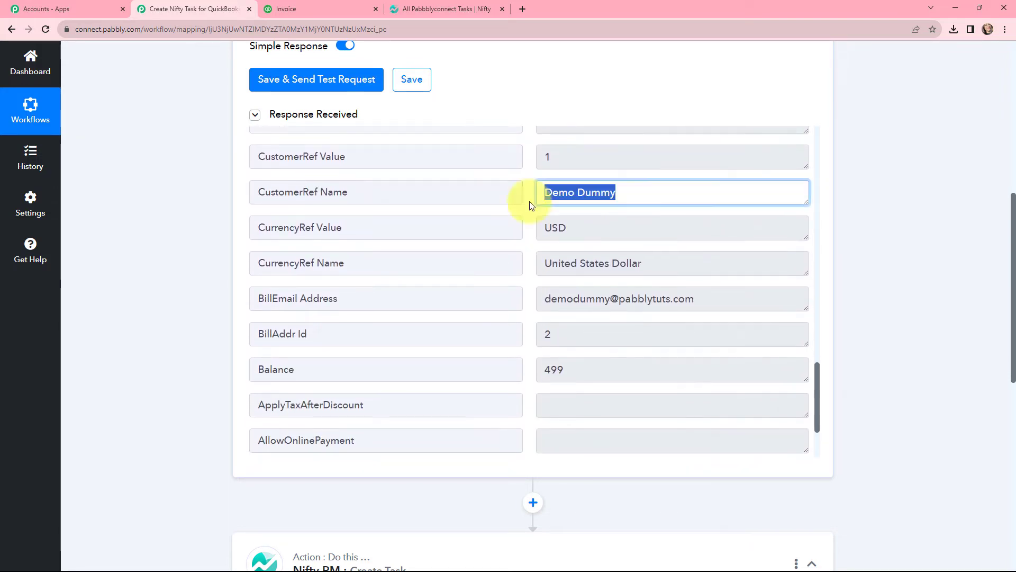
pyautogui.moveTo(675, 233); pyautogui.dragTo(503, 227)
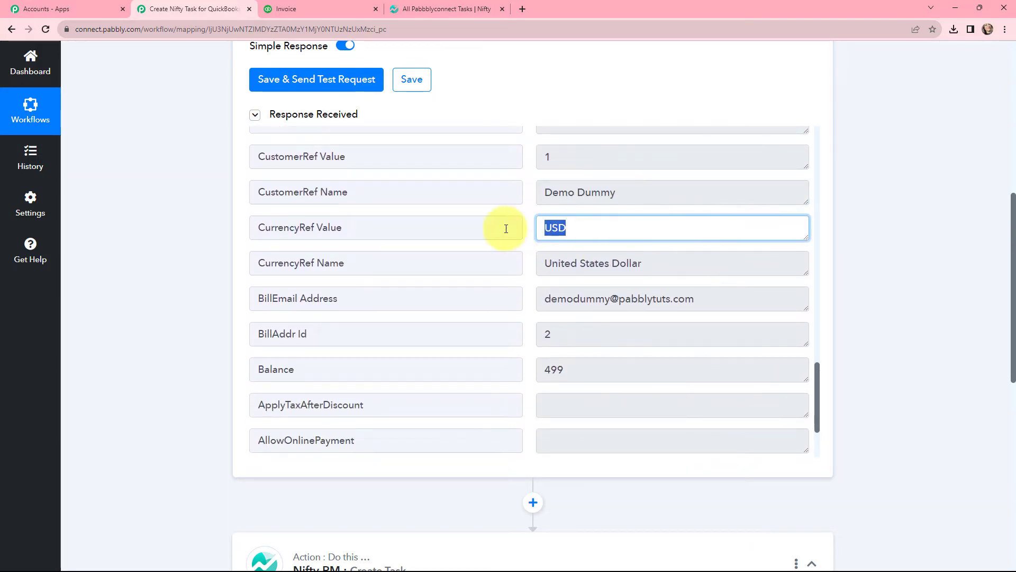
pyautogui.moveTo(717, 297); pyautogui.dragTo(528, 297)
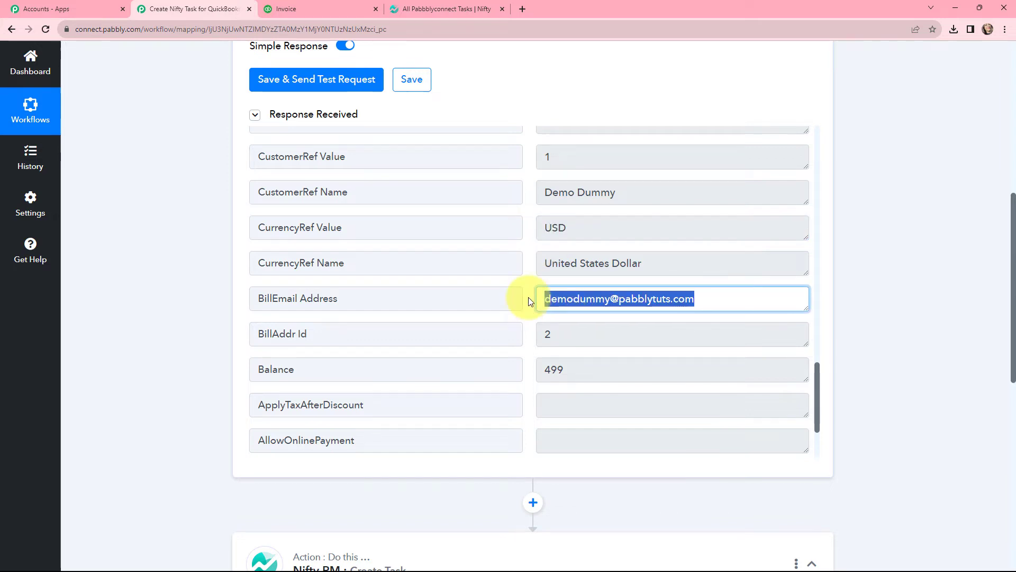
pyautogui.click(546, 251)
pyautogui.scroll(5, 582, 275)
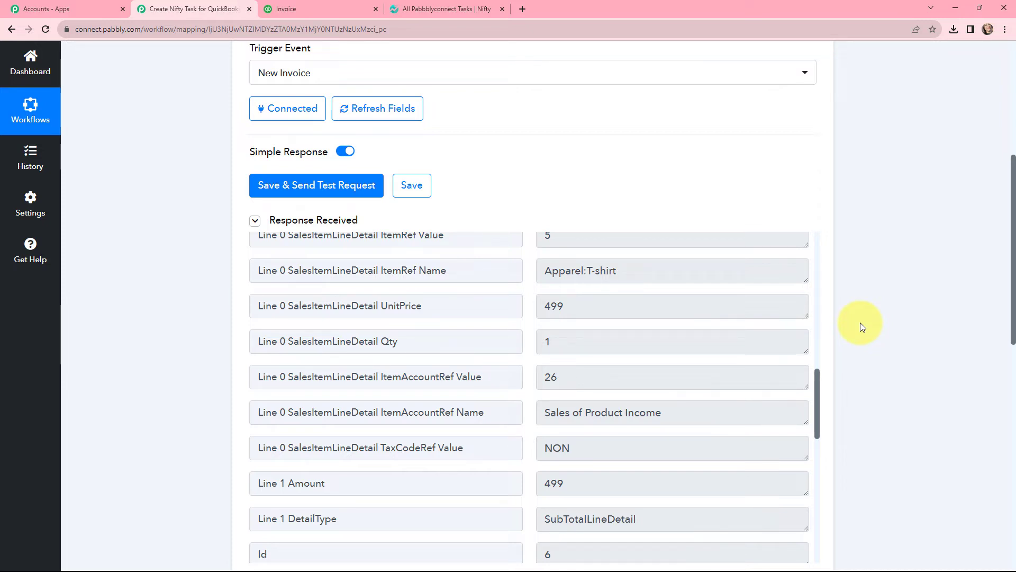
pyautogui.scroll(6, 174, 263)
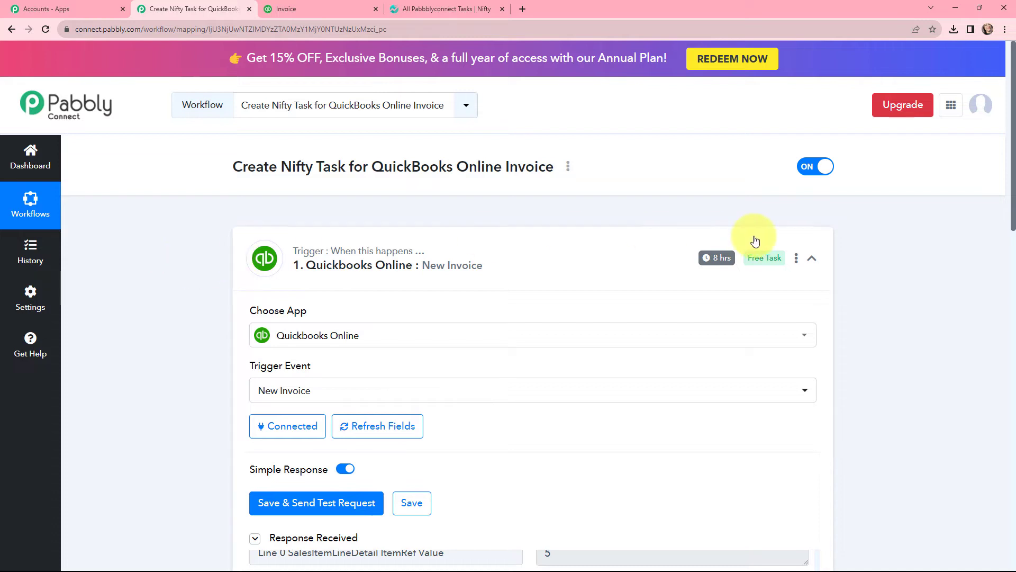
pyautogui.moveTo(719, 258)
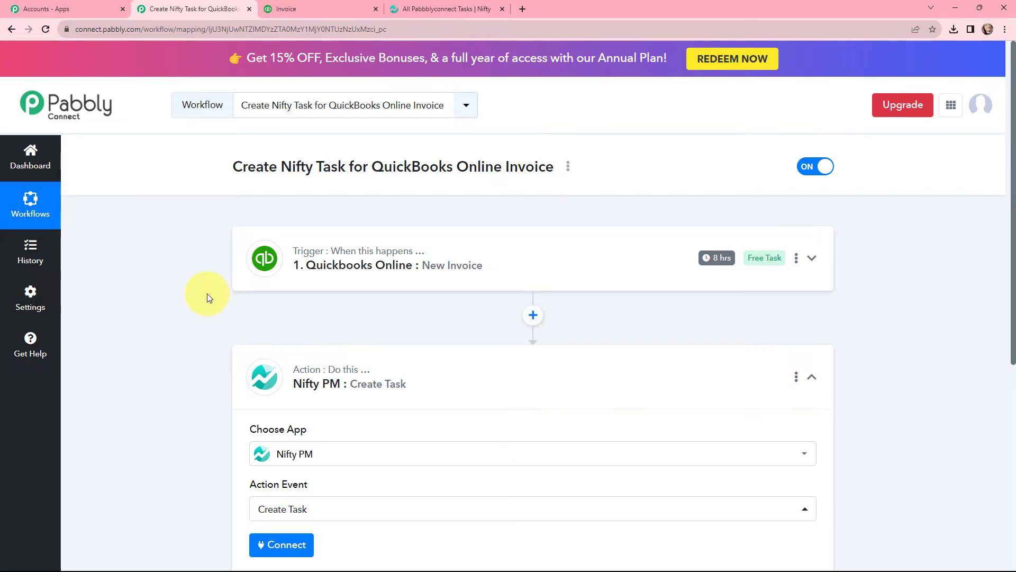
# Step: Connect the Nifty PM Create Task action through a newly added connection, allowing access to the Pabbblyconnect workspace
pyautogui.scroll(-2, 207, 293)
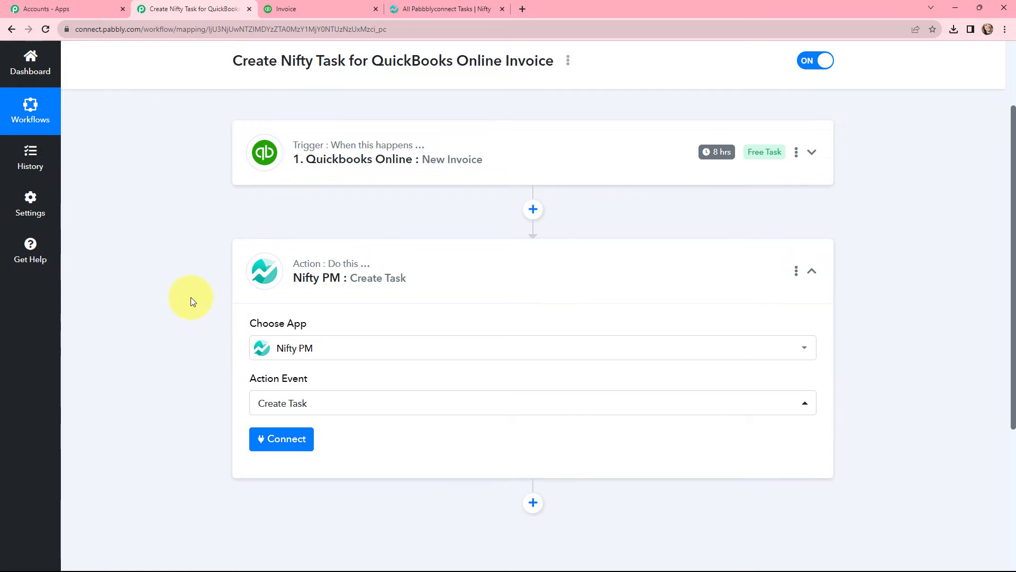
pyautogui.scroll(-1, 192, 299)
pyautogui.scroll(-1, 191, 297)
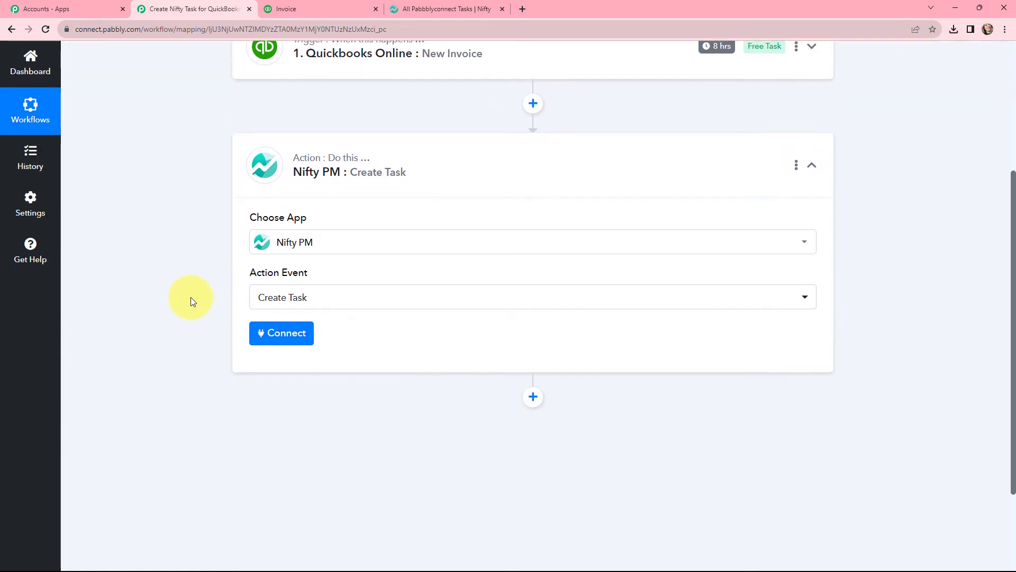
pyautogui.click(283, 338)
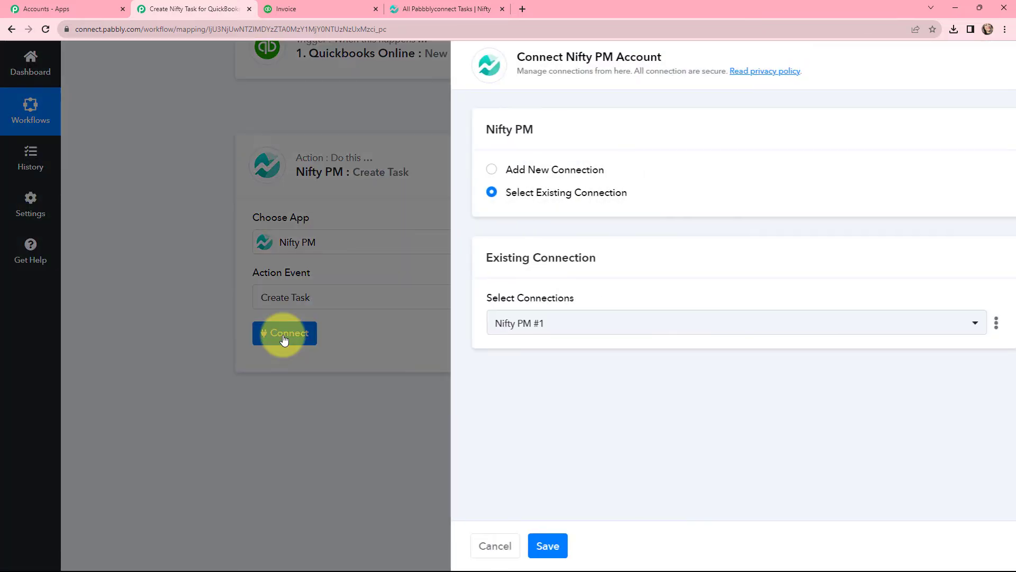
pyautogui.click(470, 170)
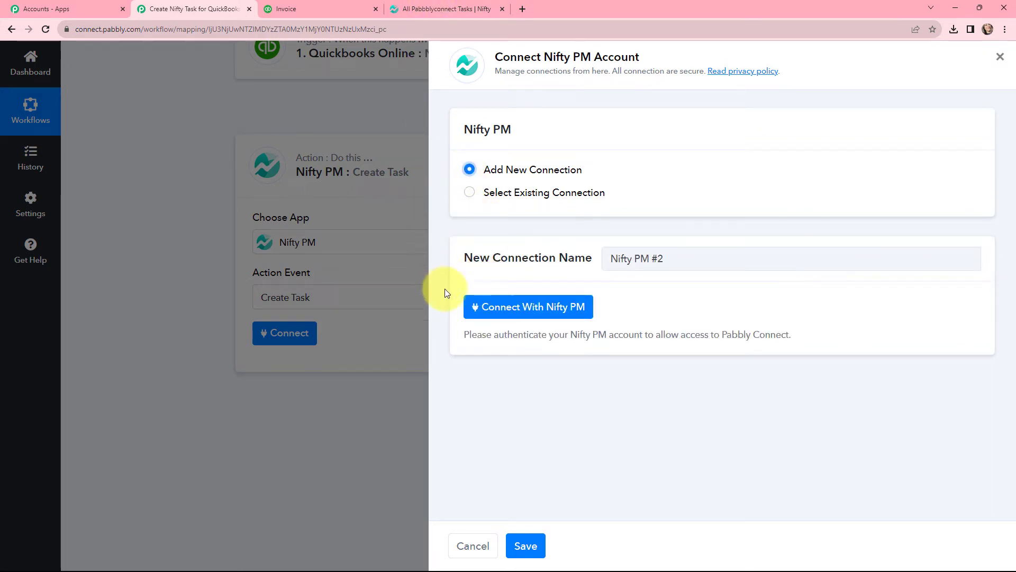
pyautogui.click(512, 305)
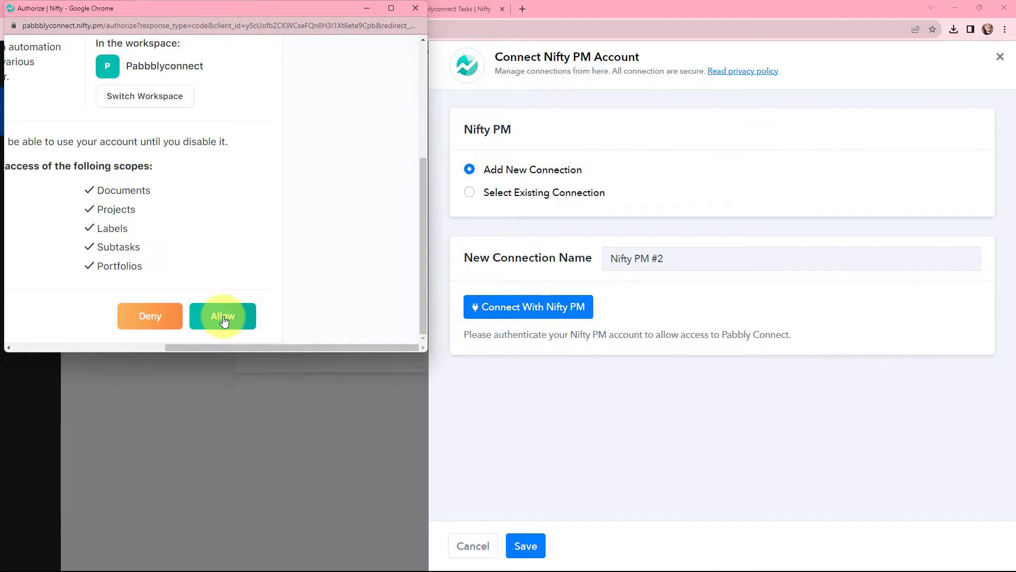
pyautogui.click(223, 317)
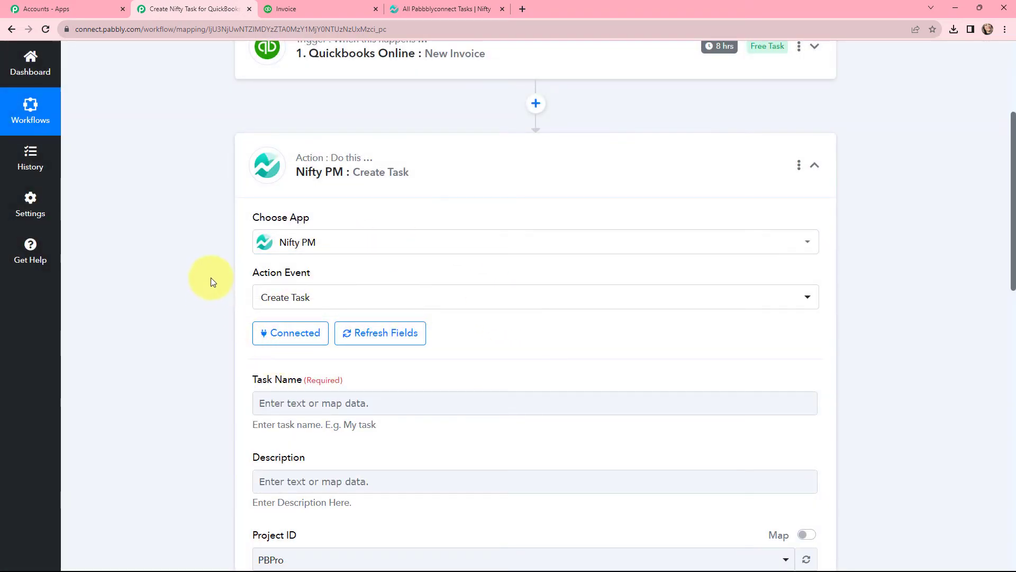
# Step: Set the Task Name to the mapped CustomerRef Name from the invoice followed by "Invoice"
pyautogui.scroll(-3, 210, 276)
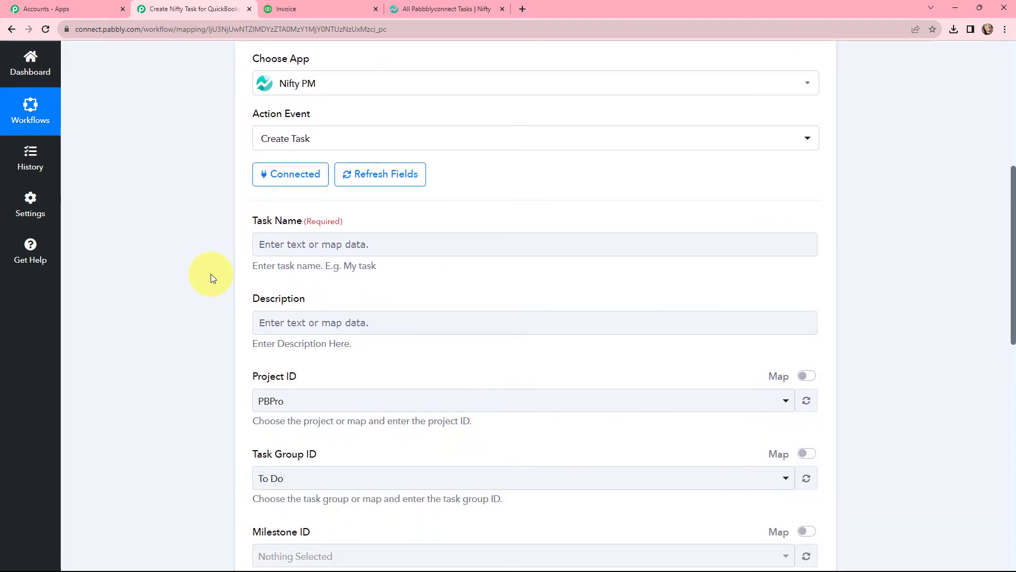
pyautogui.click(286, 242)
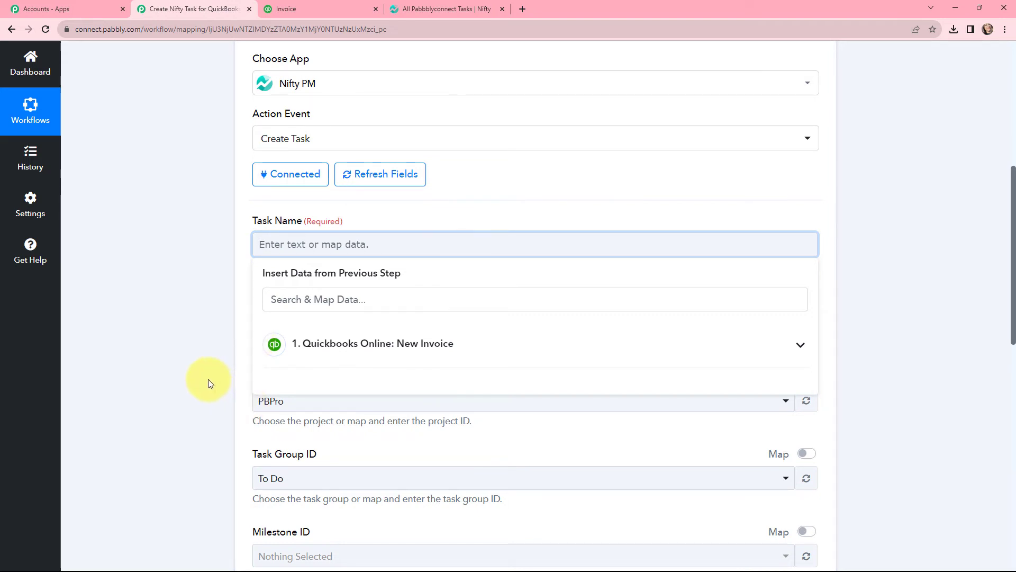
pyautogui.click(333, 347)
pyautogui.click(332, 299)
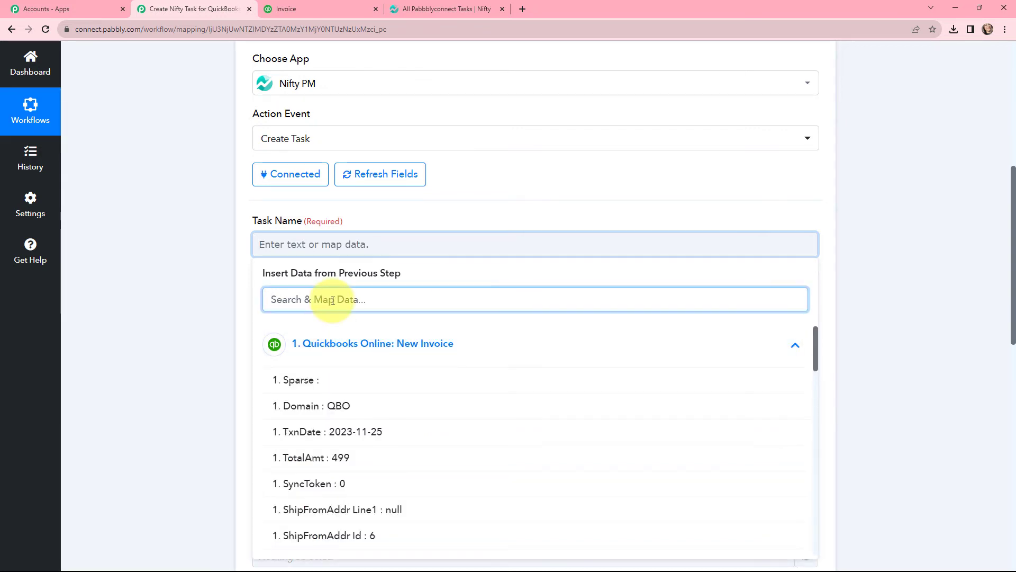
pyautogui.write('de')
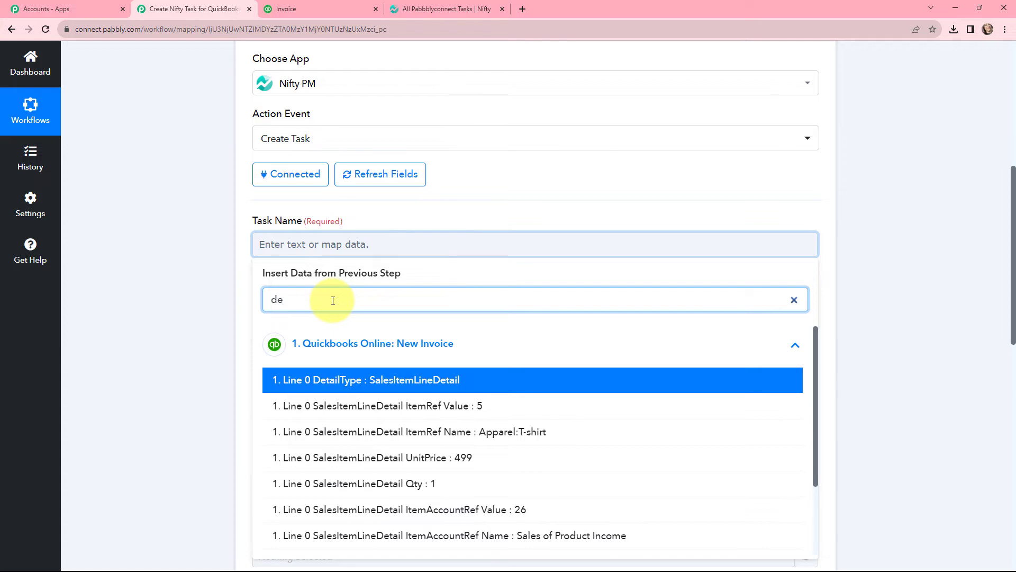
pyautogui.write('mo')
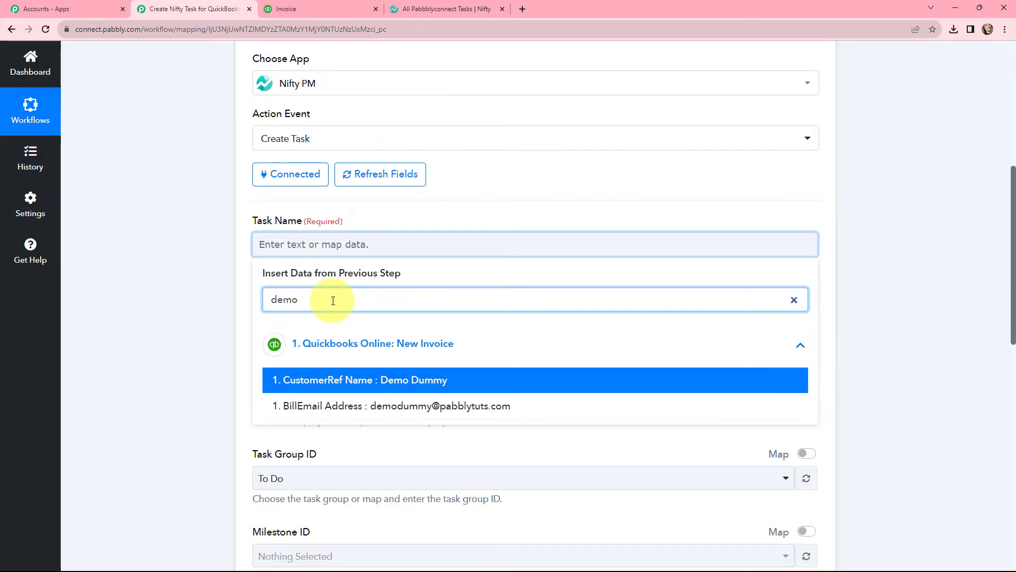
pyautogui.click(383, 378)
pyautogui.click(448, 262)
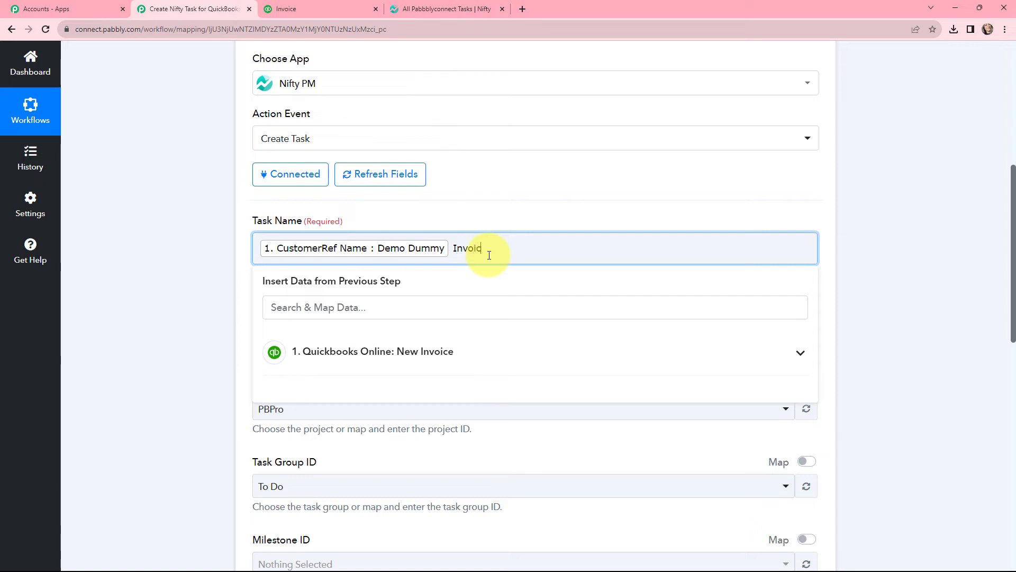
pyautogui.write('e')
pyautogui.click(245, 208)
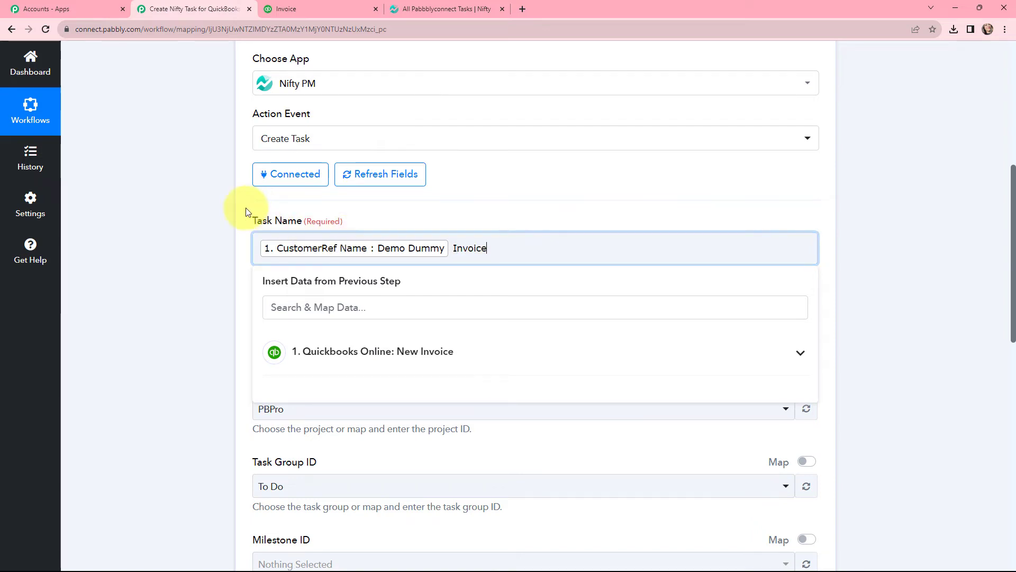
# Step: Fill the Description with Name, Product, Email and Price labels and the line "Check the status whether mail for invoice has been sent or not."
pyautogui.scroll(-1, 201, 276)
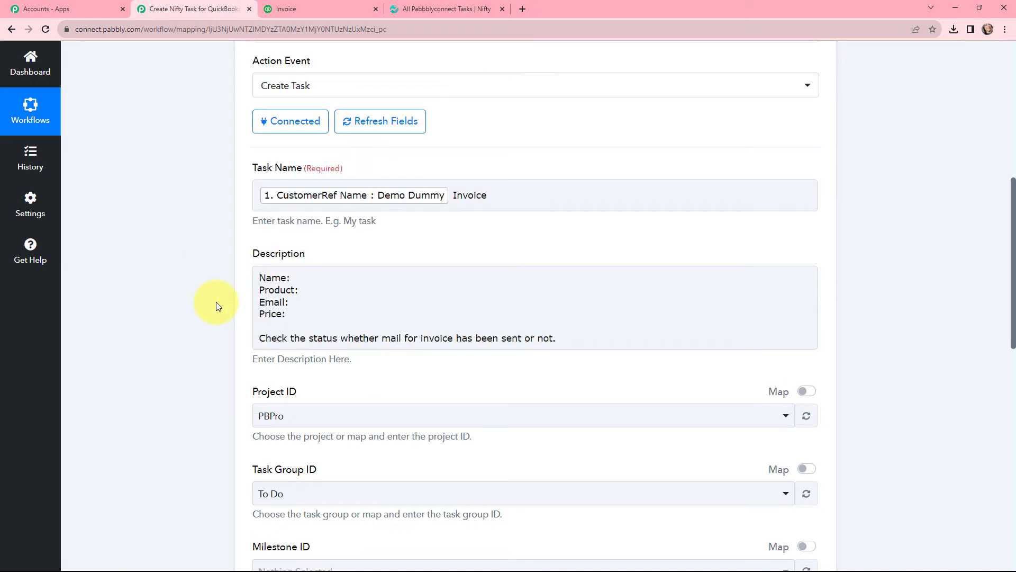
pyautogui.click(256, 281)
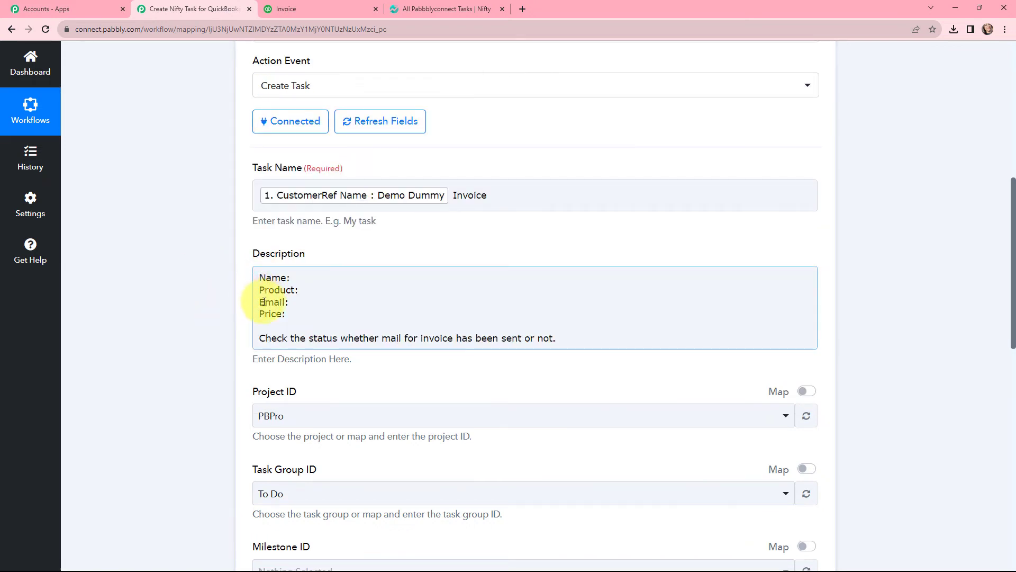
pyautogui.click(260, 338)
pyautogui.moveTo(260, 338); pyautogui.dragTo(560, 346)
pyautogui.click(560, 344)
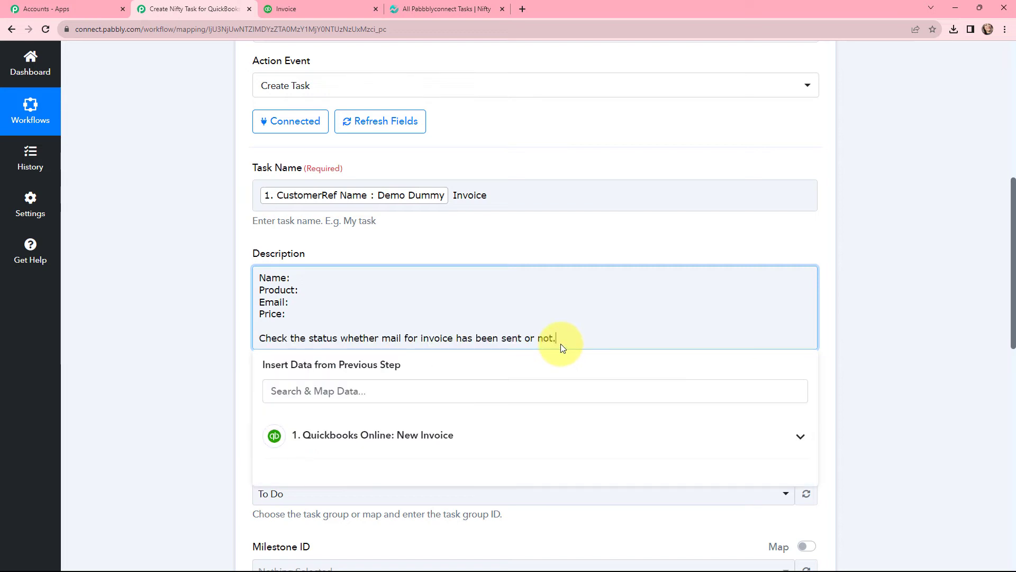
# Step: Map the invoice's CustomerRef Name after the Name label in the task description
pyautogui.click(302, 279)
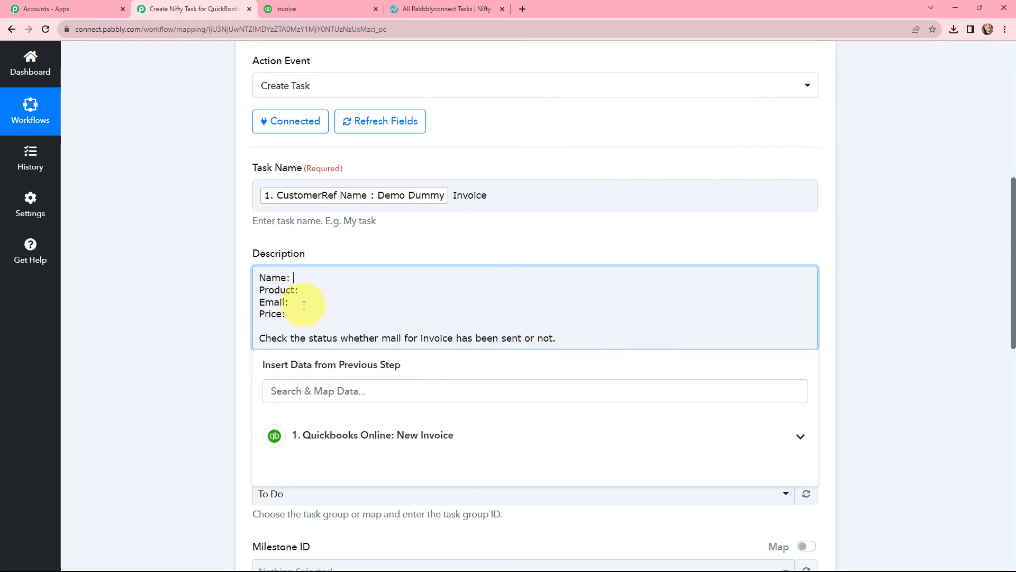
pyautogui.scroll(-2, 349, 275)
pyautogui.click(365, 338)
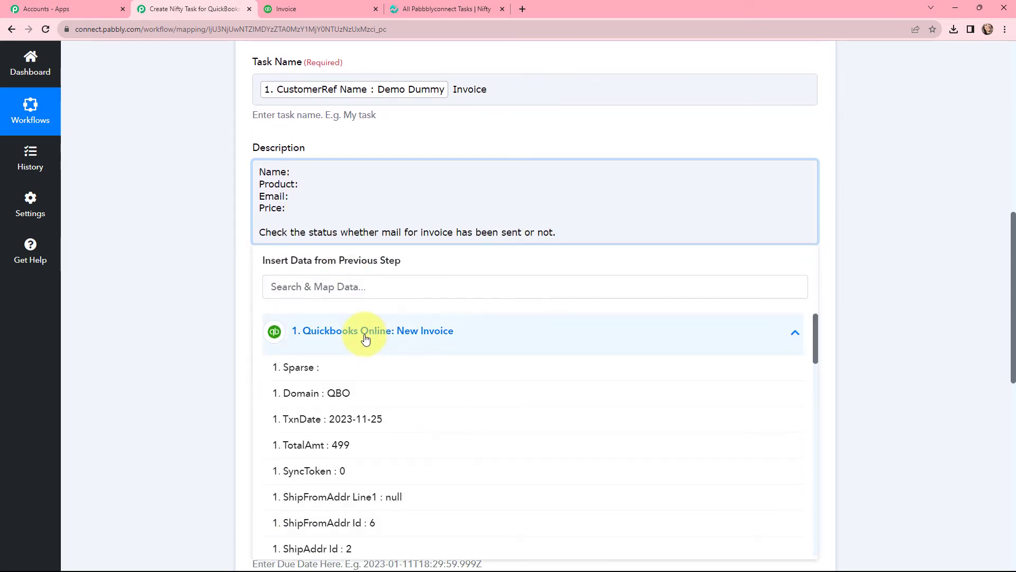
pyautogui.write('d')
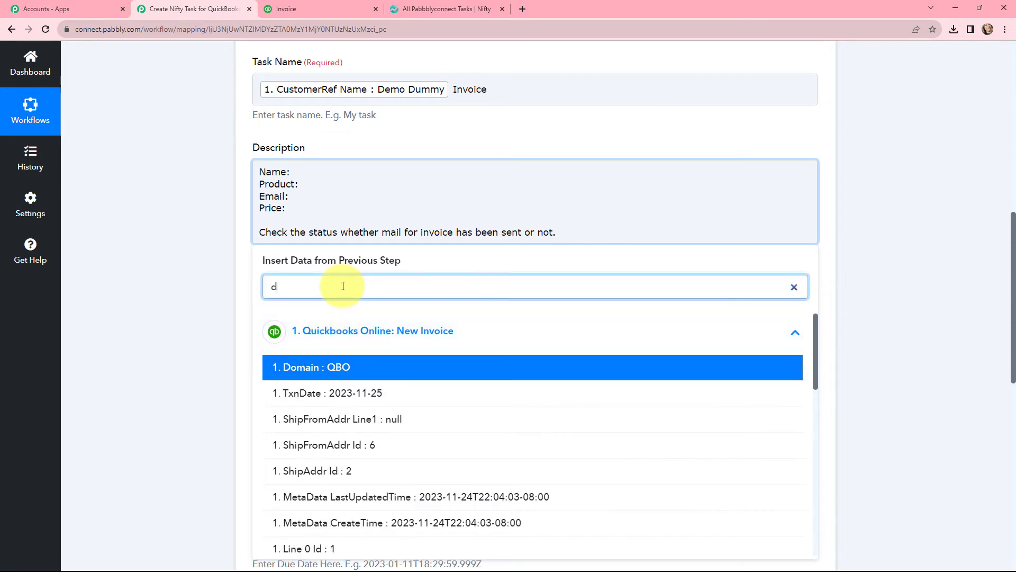
pyautogui.write('emo')
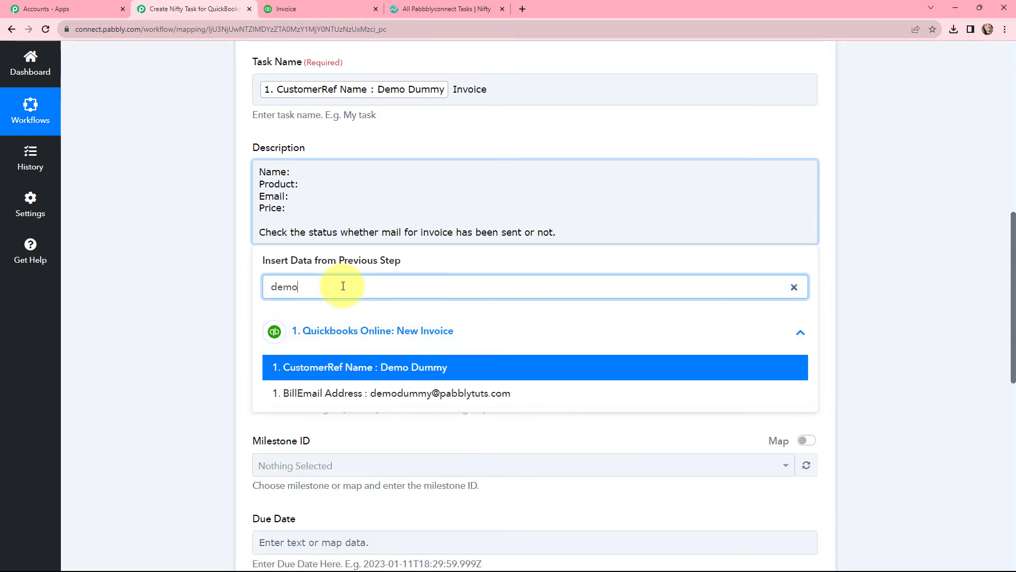
pyautogui.click(377, 373)
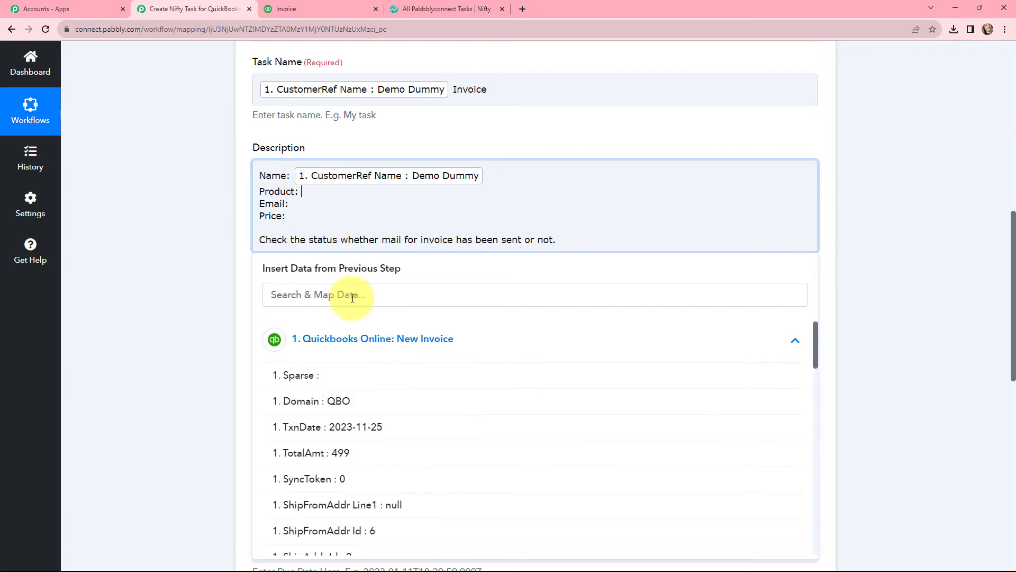
# Step: Map the invoice's Line 0 SalesItemLineDetail ItemRef Name after the Product label in the task description
pyautogui.click(353, 298)
pyautogui.write('t-sh')
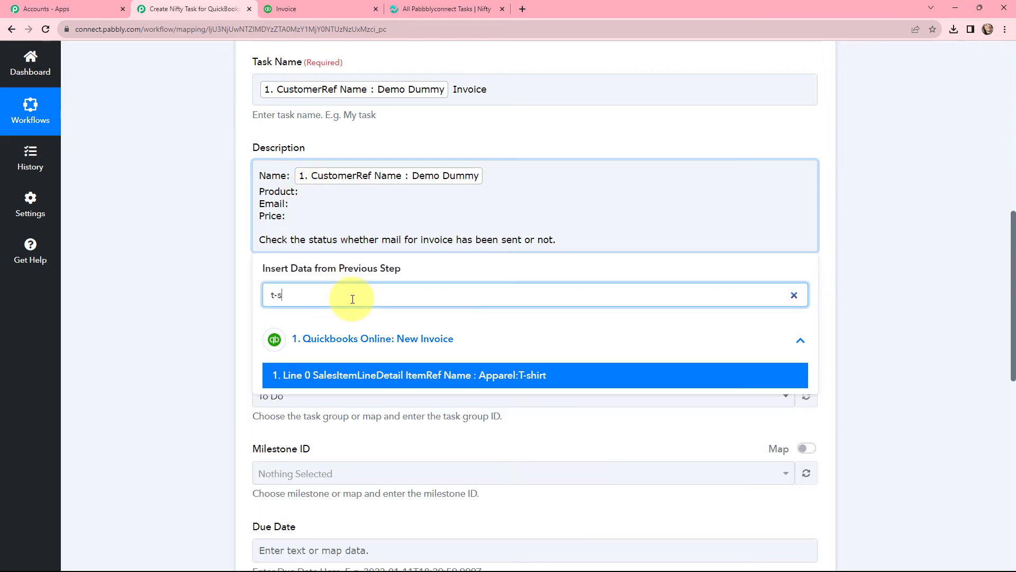
pyautogui.click(335, 370)
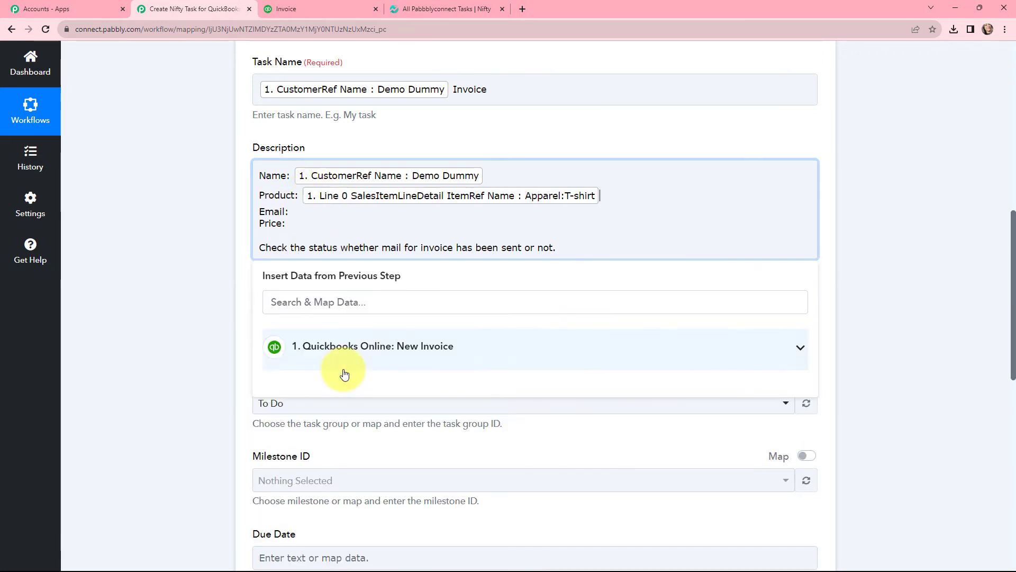
# Step: Map the invoice's BillEmail Address after the Email label in the task description
pyautogui.click(307, 212)
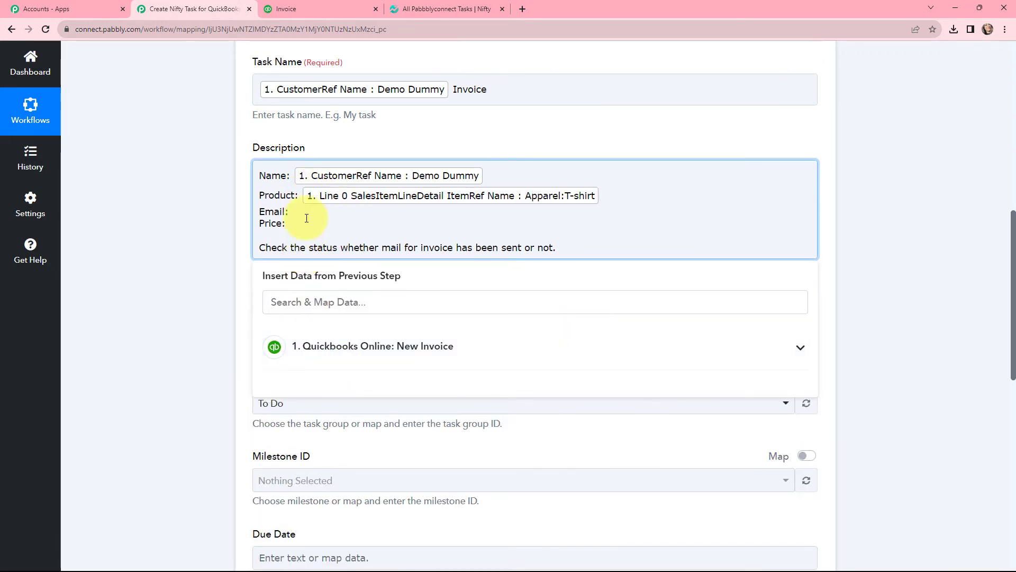
pyautogui.click(336, 344)
pyautogui.click(347, 304)
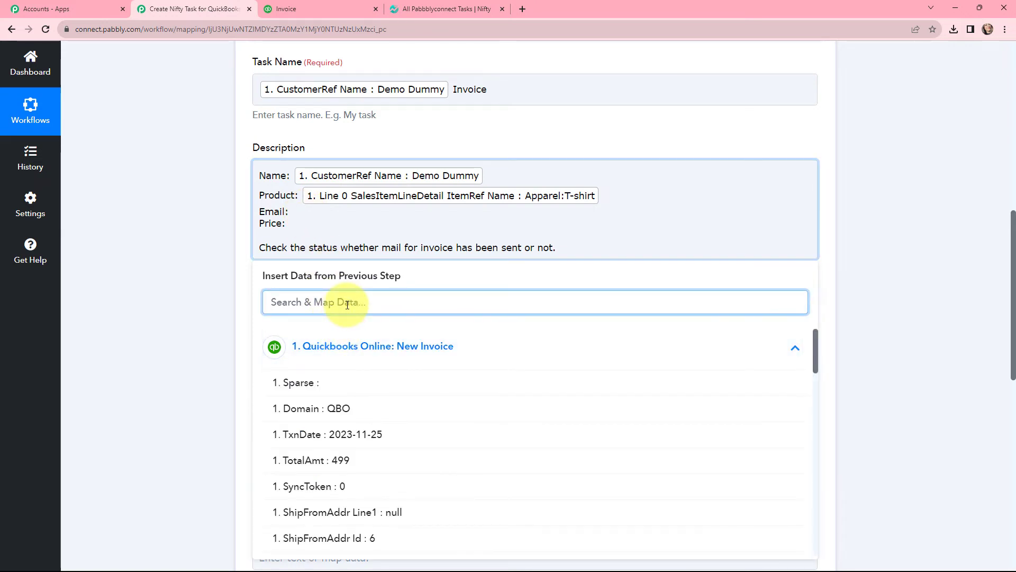
pyautogui.write('dem')
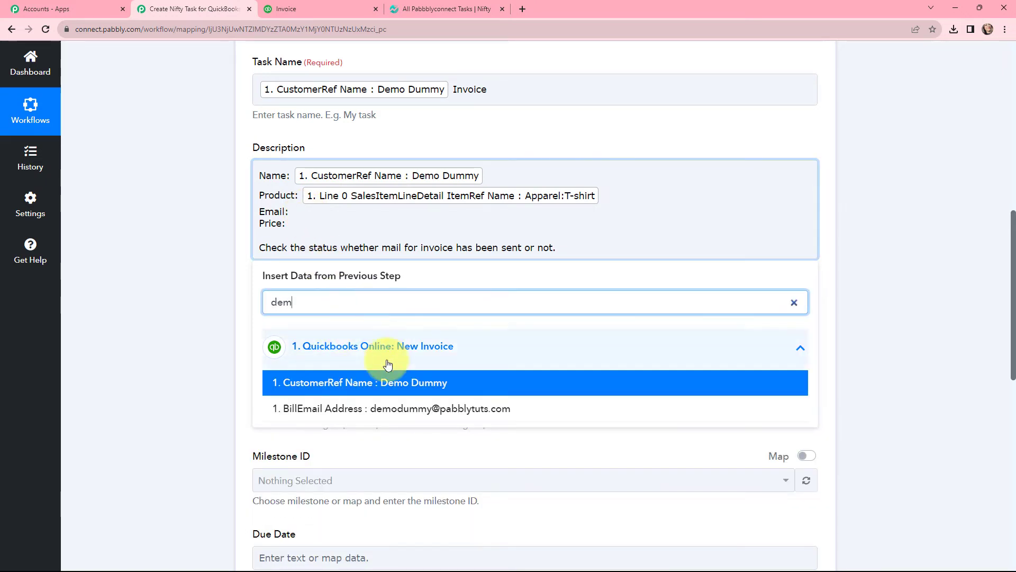
pyautogui.click(397, 408)
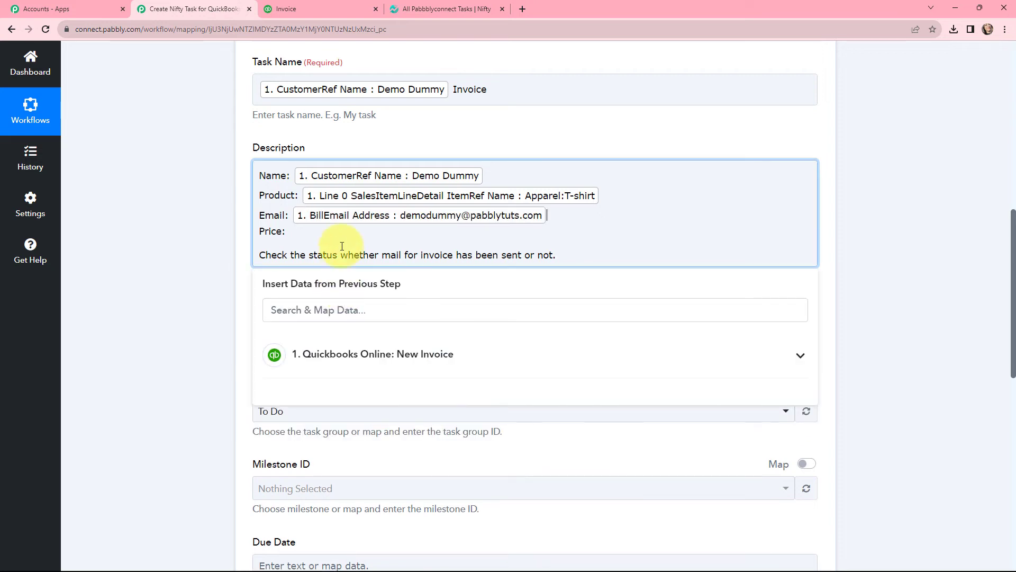
# Step: Map the invoice's TotalAmt after the Price label in the task description
pyautogui.click(364, 340)
pyautogui.click(364, 307)
pyautogui.write('4')
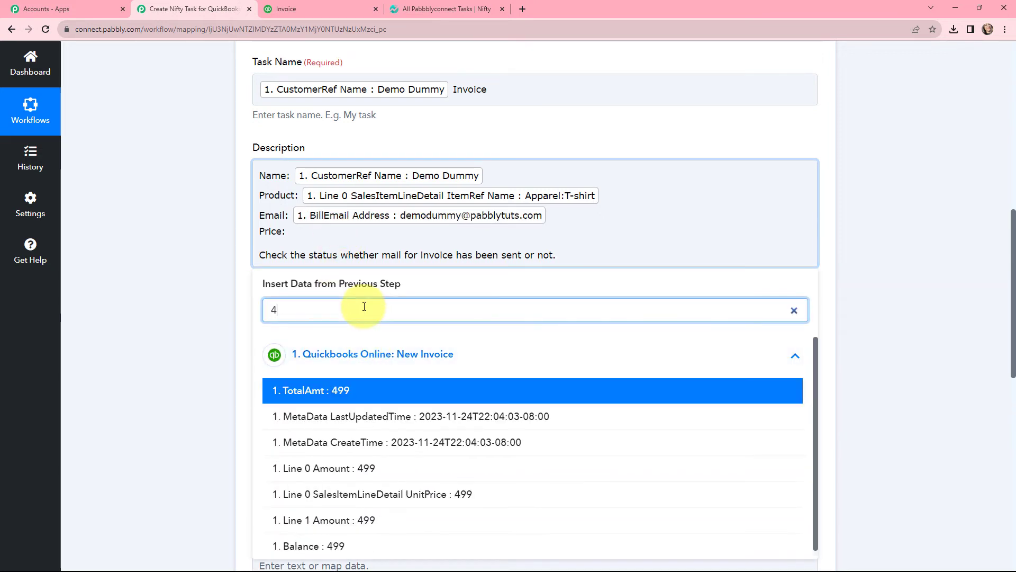
pyautogui.write('99')
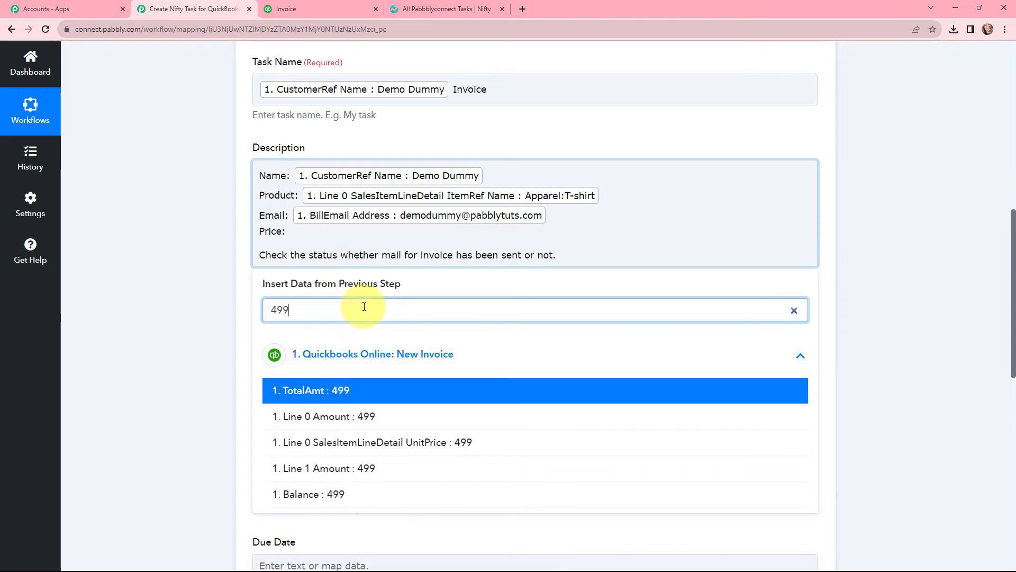
pyautogui.click(351, 389)
pyautogui.click(206, 279)
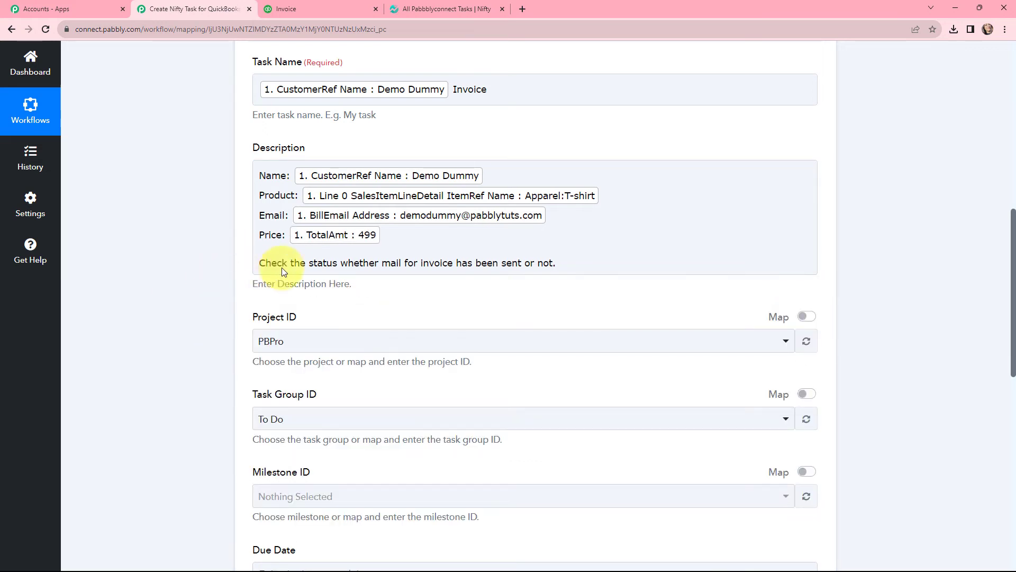
pyautogui.click(369, 292)
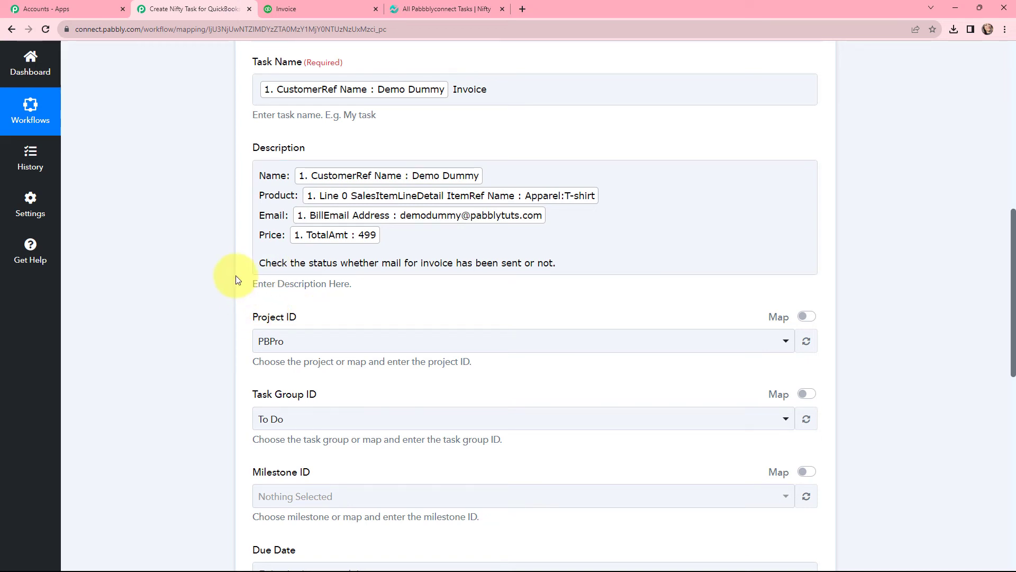
# Step: Check the options offered for the Project ID and Task Group ID, keeping PBPro and To Do selected
pyautogui.scroll(-2, 236, 276)
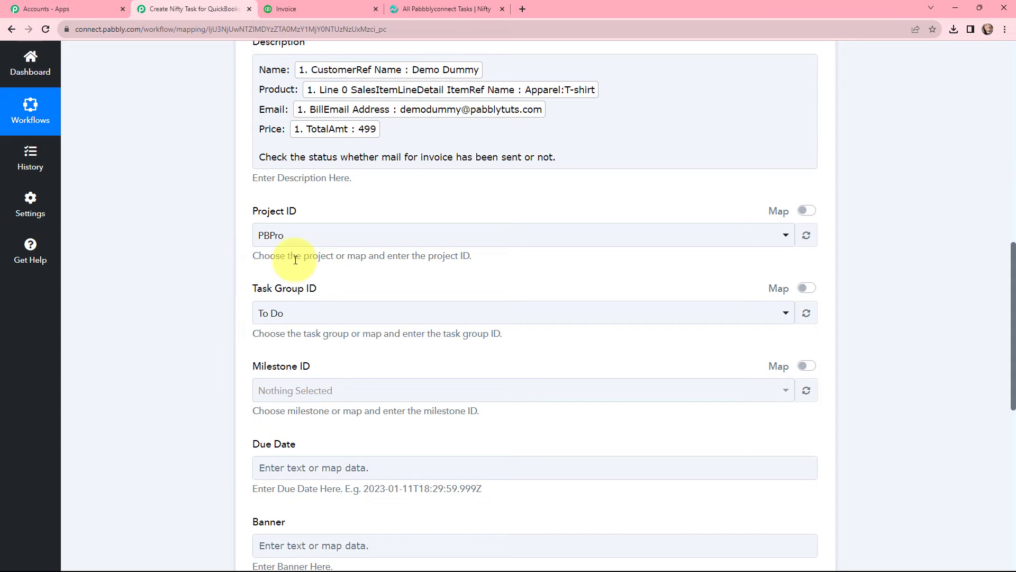
pyautogui.click(299, 236)
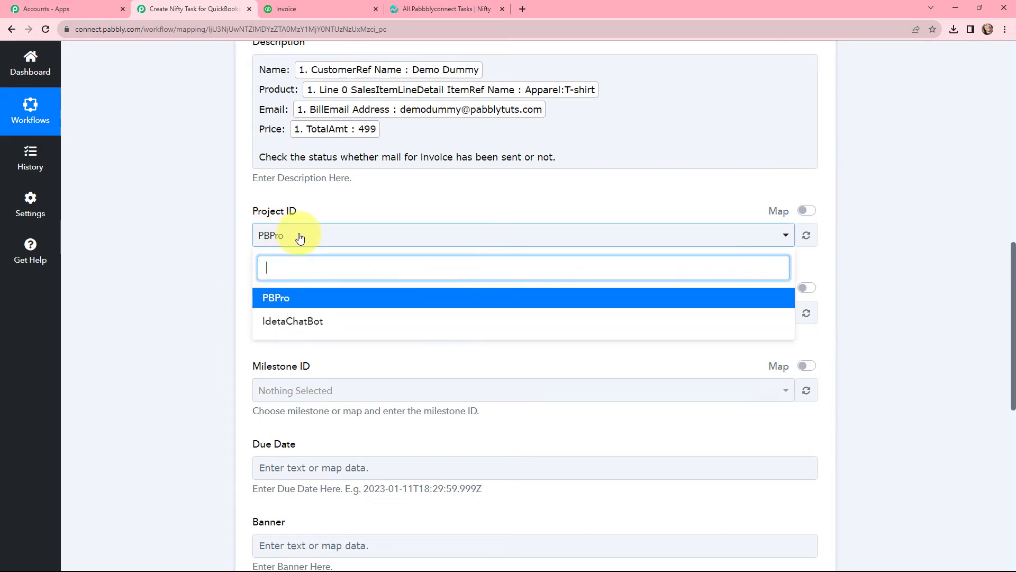
pyautogui.click(299, 237)
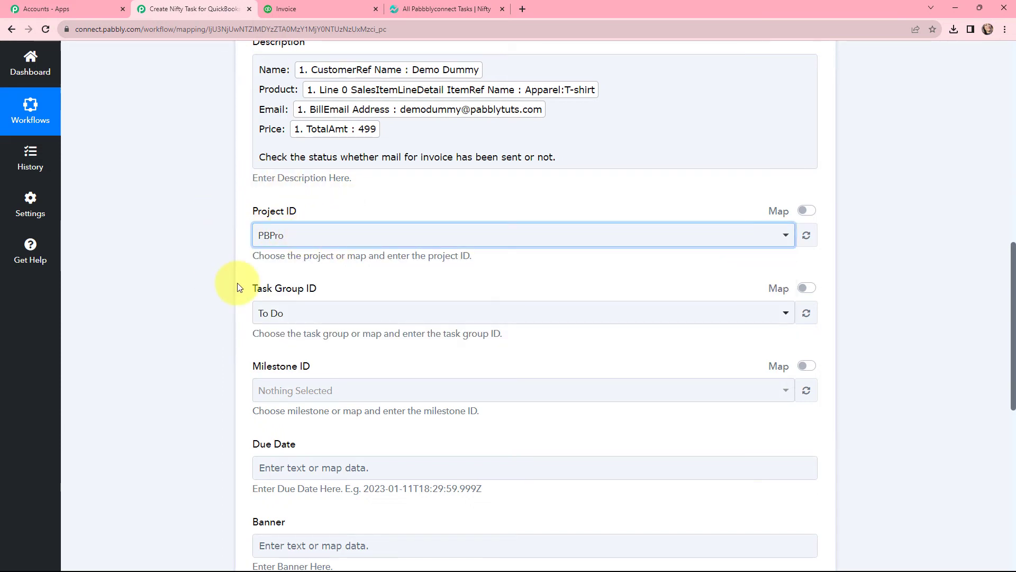
pyautogui.click(321, 315)
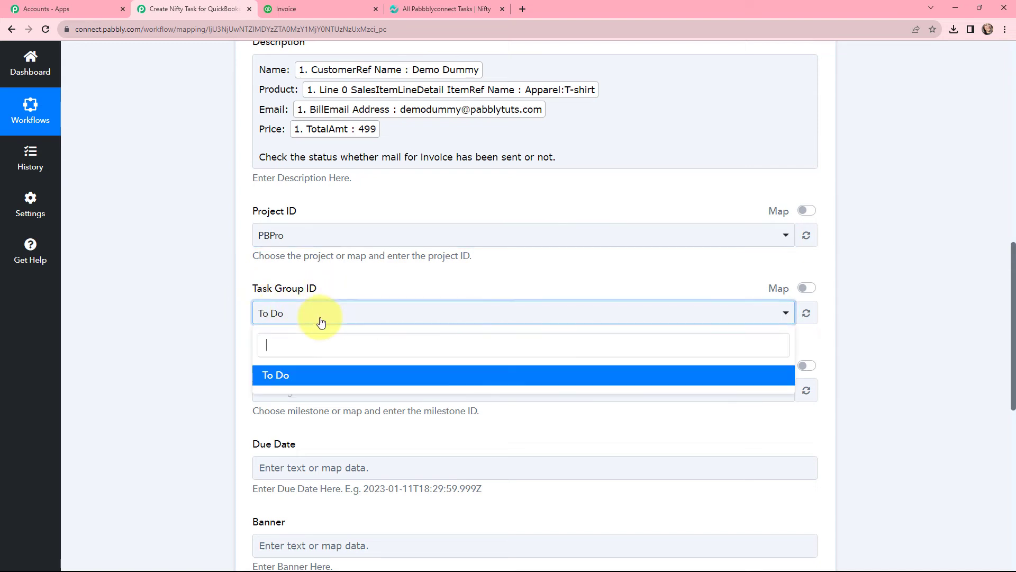
pyautogui.click(204, 354)
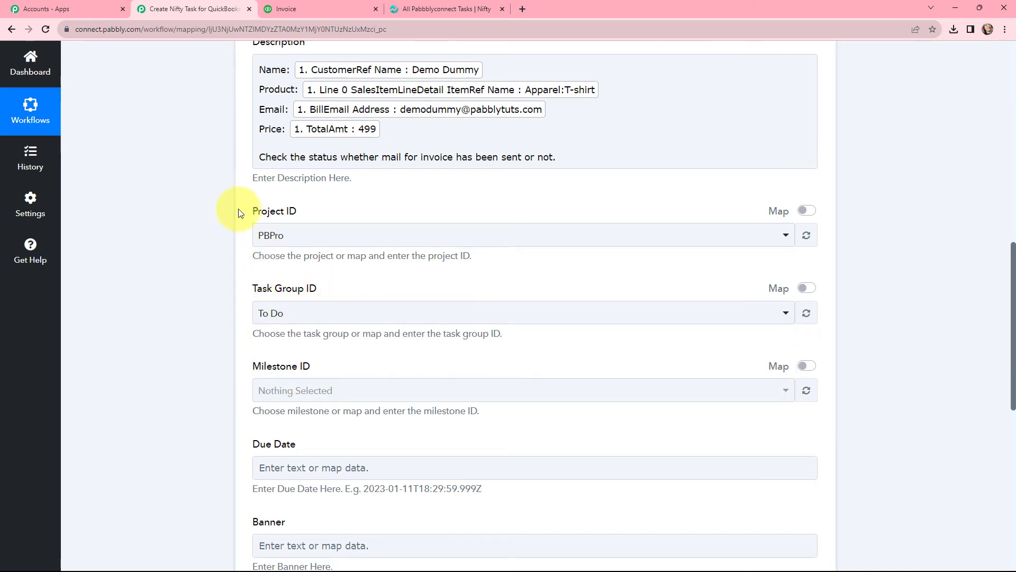
# Step: Map the invoice's DueDate into the task's Due Date field
pyautogui.scroll(-1, 239, 212)
pyautogui.scroll(-2, 215, 290)
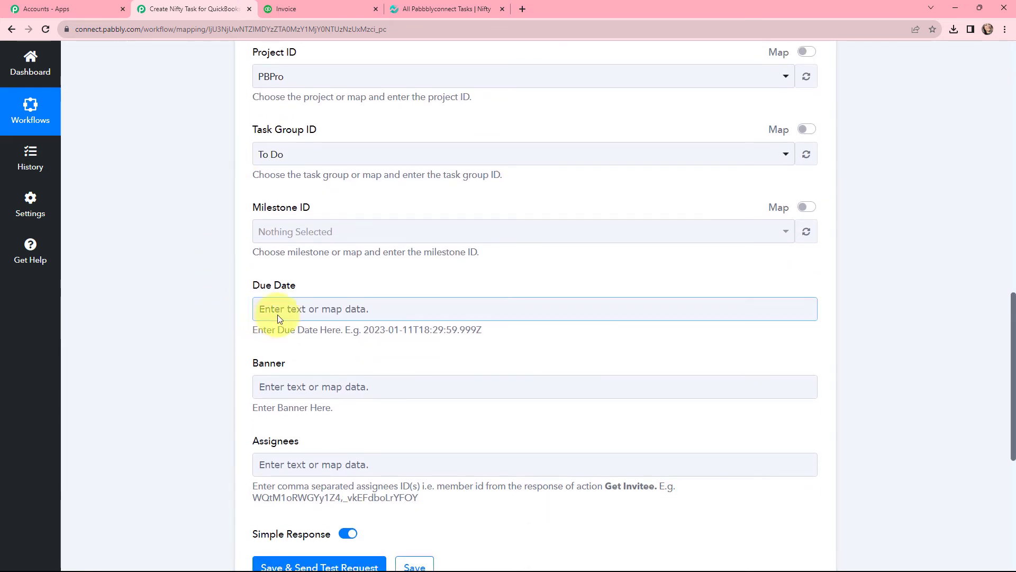
pyautogui.click(284, 312)
pyautogui.click(336, 409)
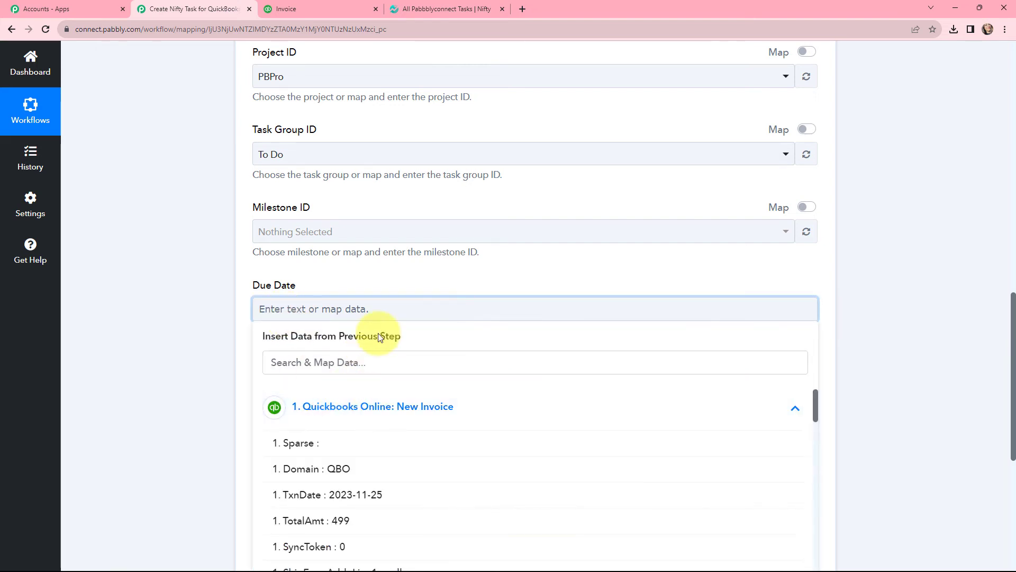
pyautogui.click(352, 368)
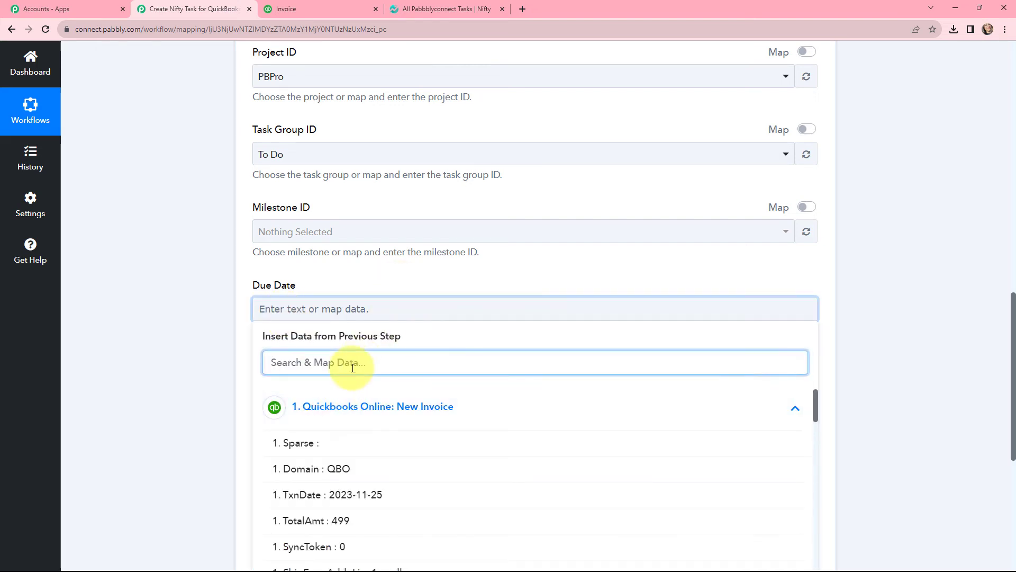
pyautogui.write('due')
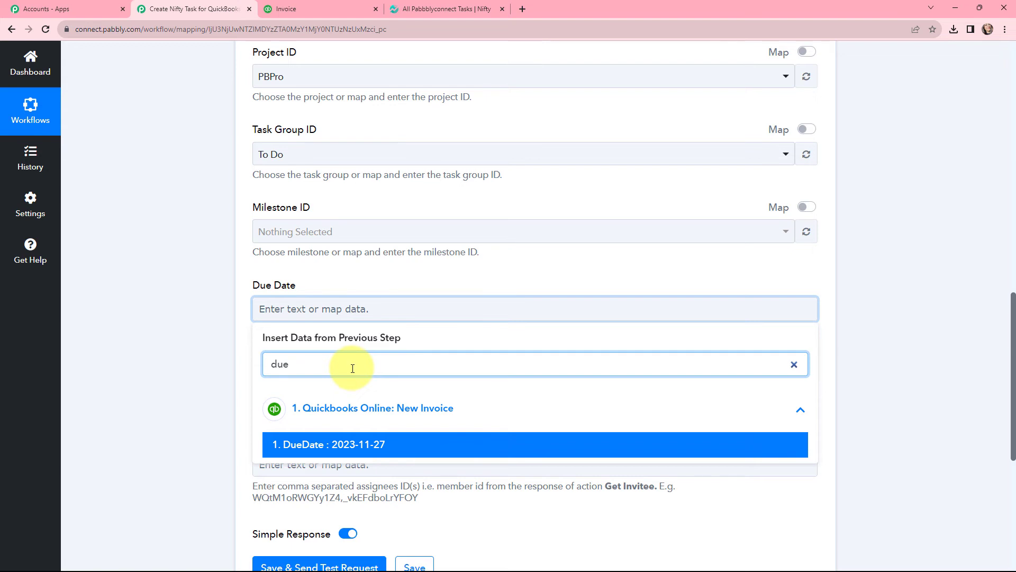
pyautogui.click(363, 444)
pyautogui.click(212, 354)
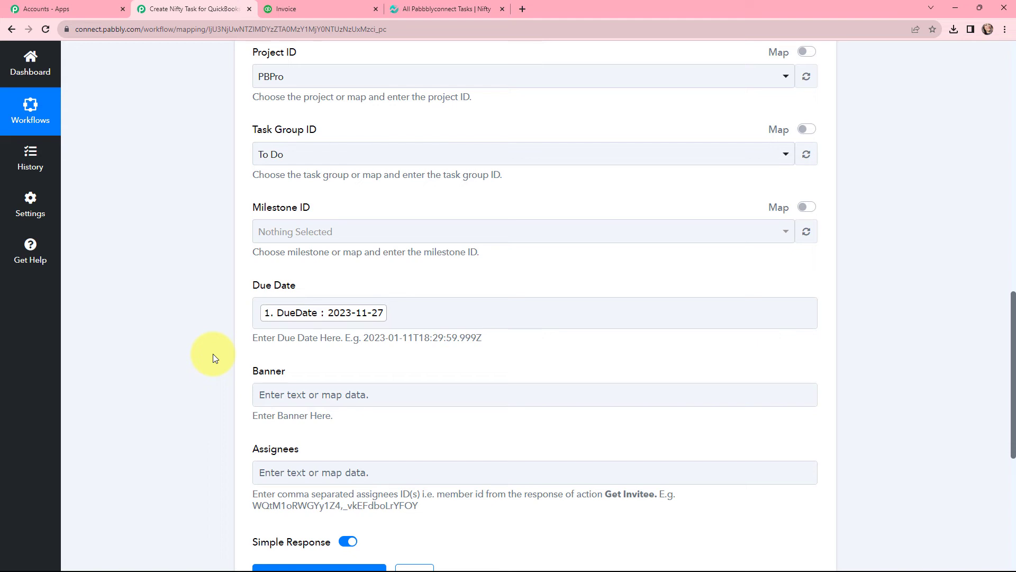
# Step: Save the Nifty Create Task action with a test request and review the response received
pyautogui.scroll(4, 211, 380)
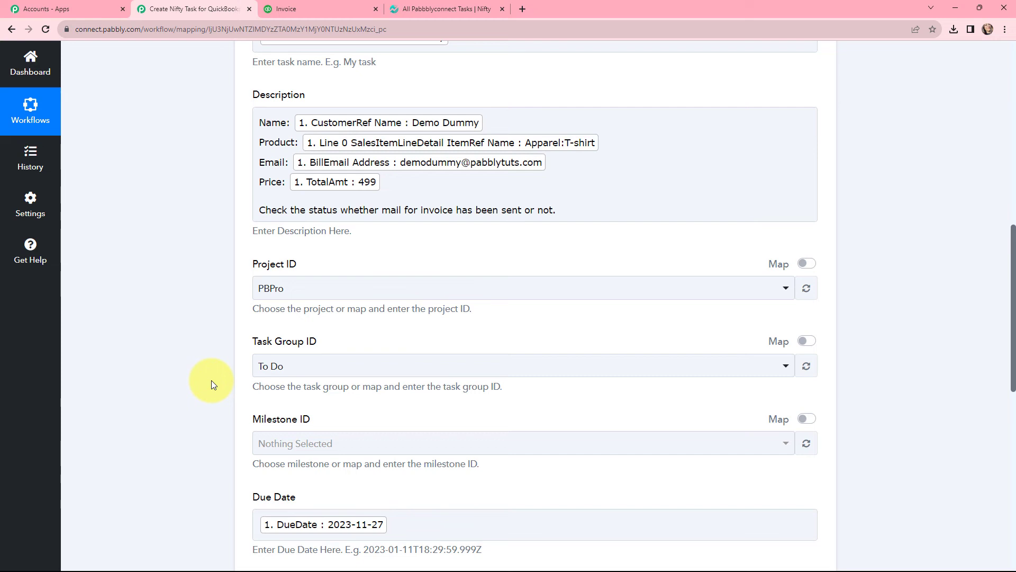
pyautogui.scroll(2, 211, 380)
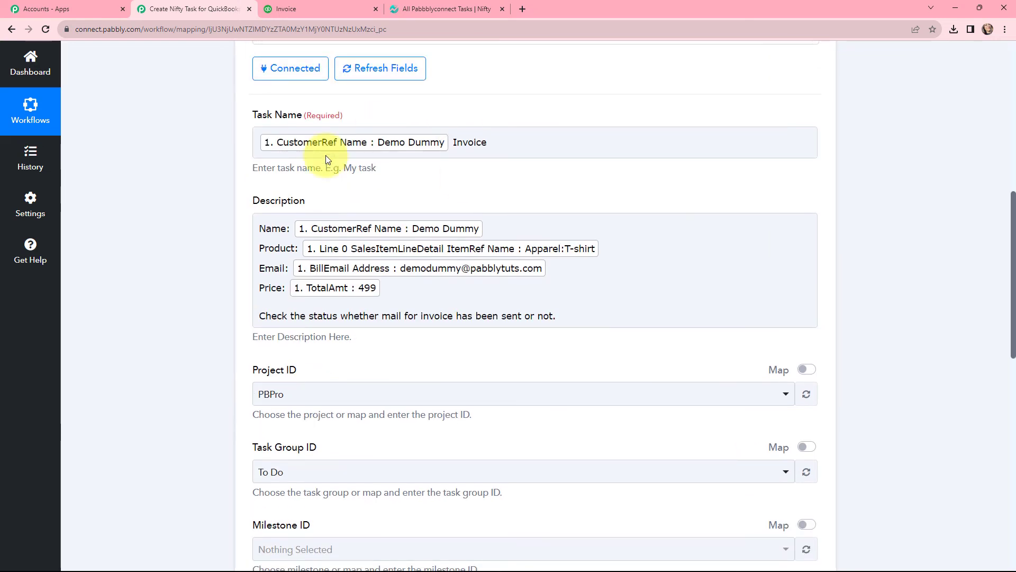
pyautogui.click(303, 247)
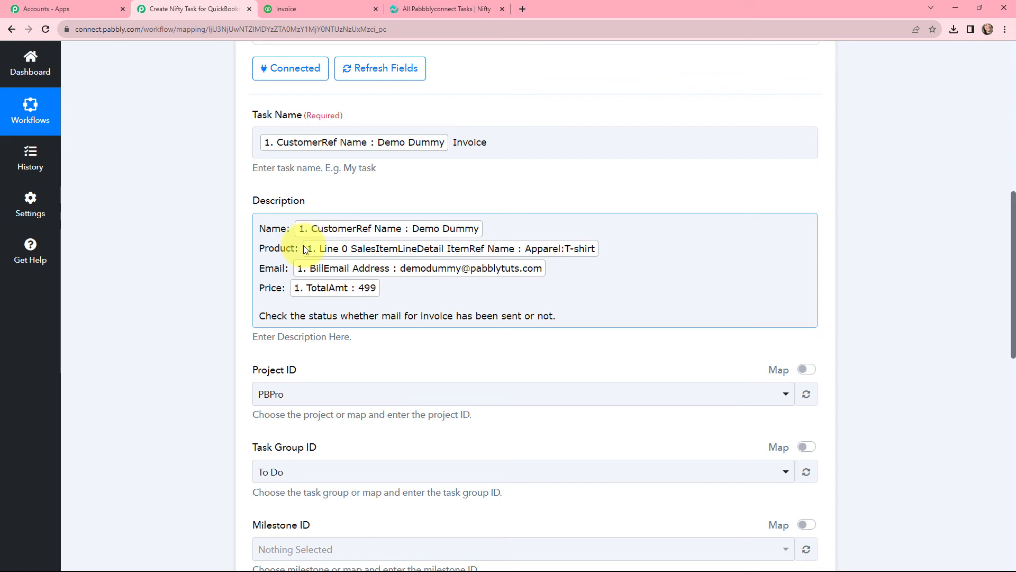
pyautogui.click(224, 215)
pyautogui.scroll(-7, 223, 215)
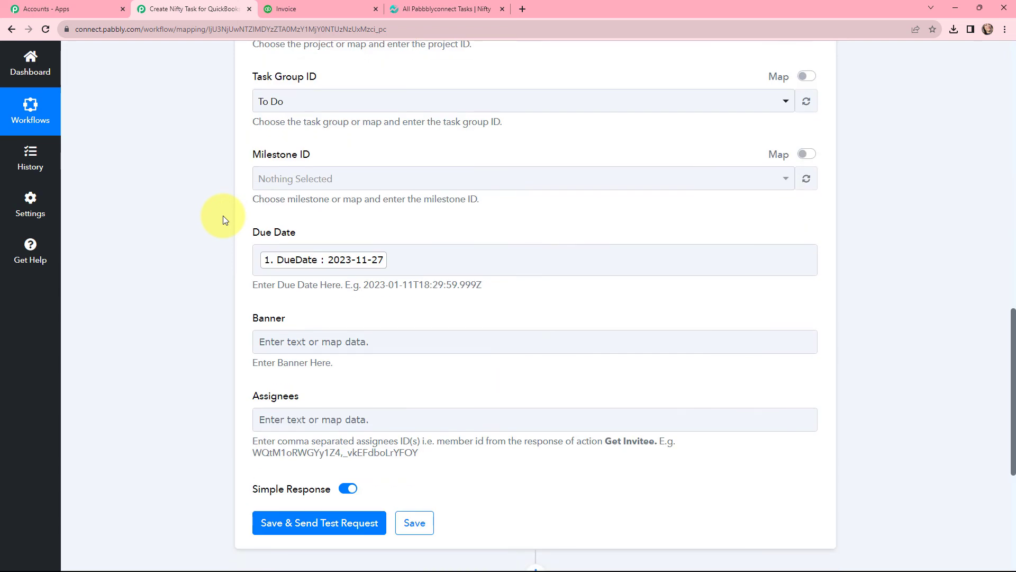
pyautogui.scroll(-4, 224, 215)
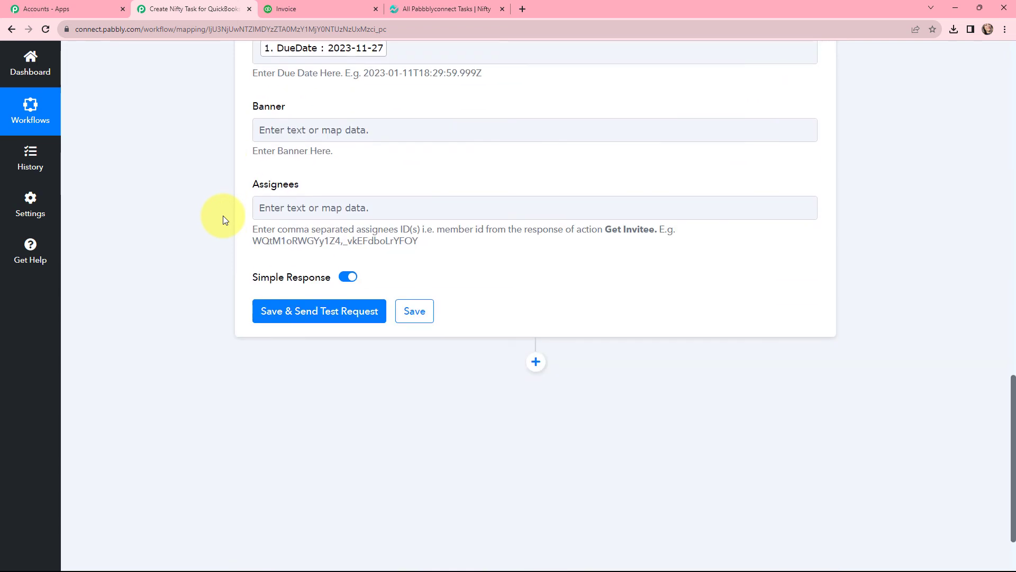
pyautogui.click(308, 316)
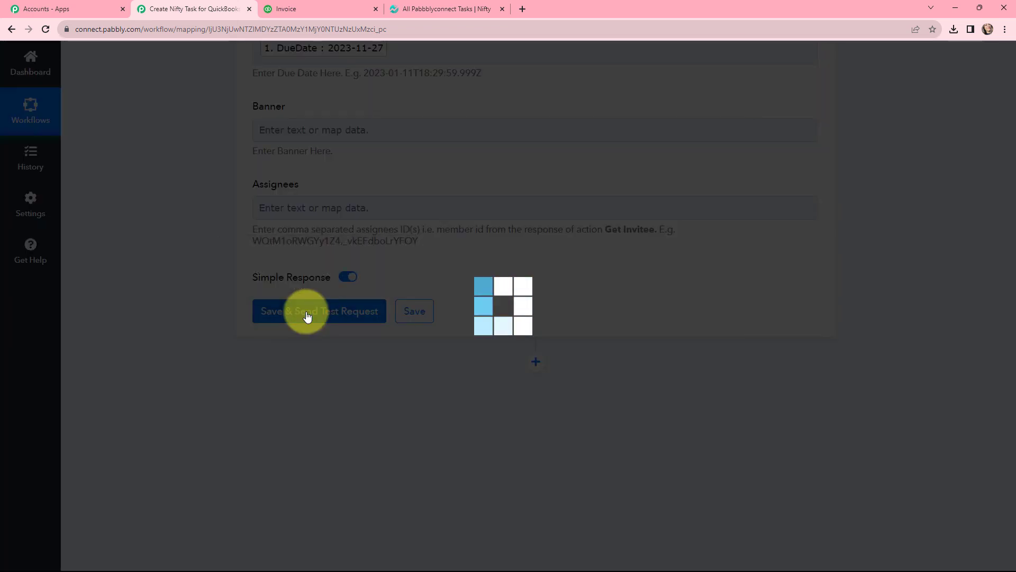
pyautogui.scroll(-4, 577, 222)
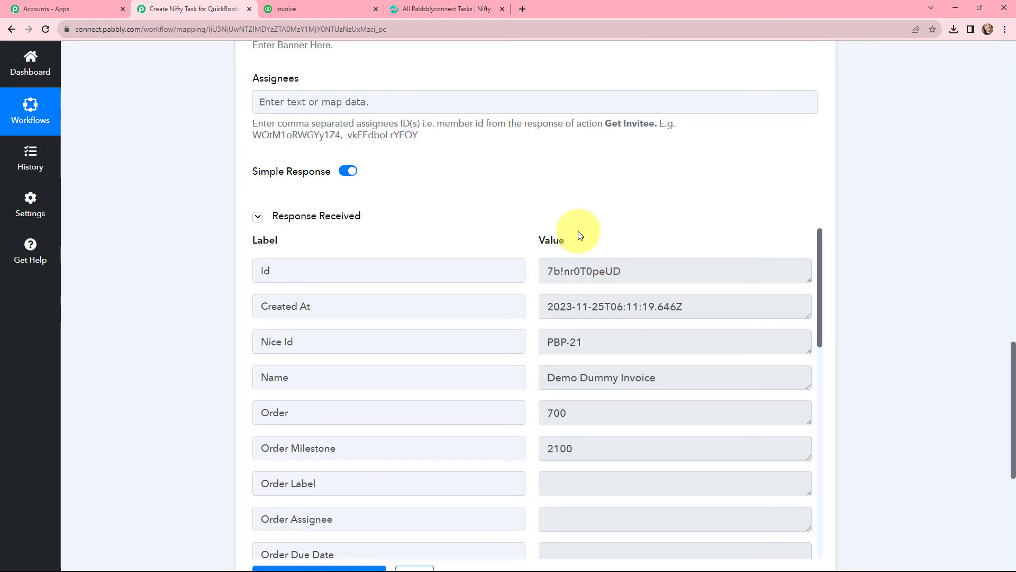
pyautogui.scroll(-7, 577, 205)
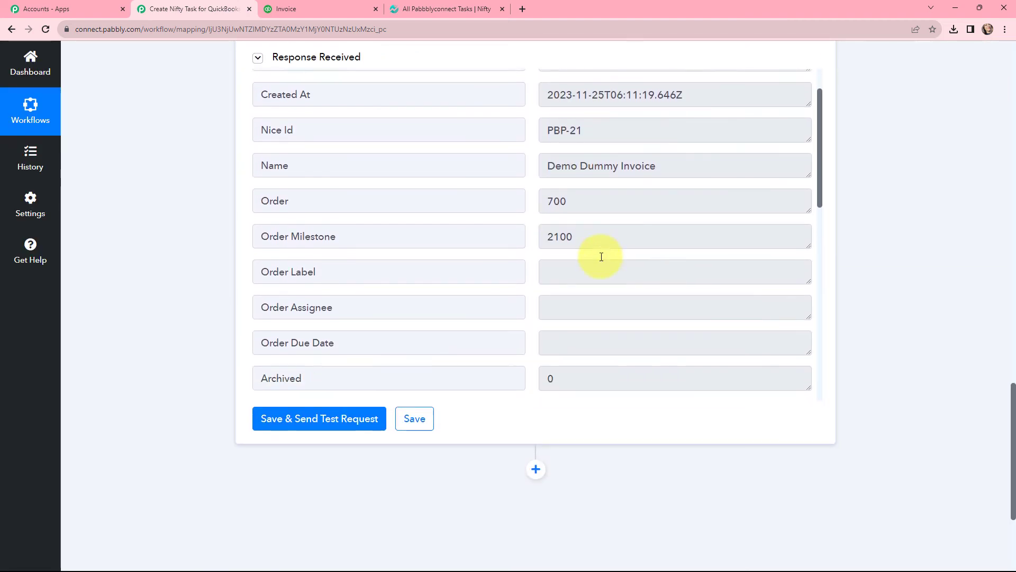
pyautogui.scroll(10, 601, 257)
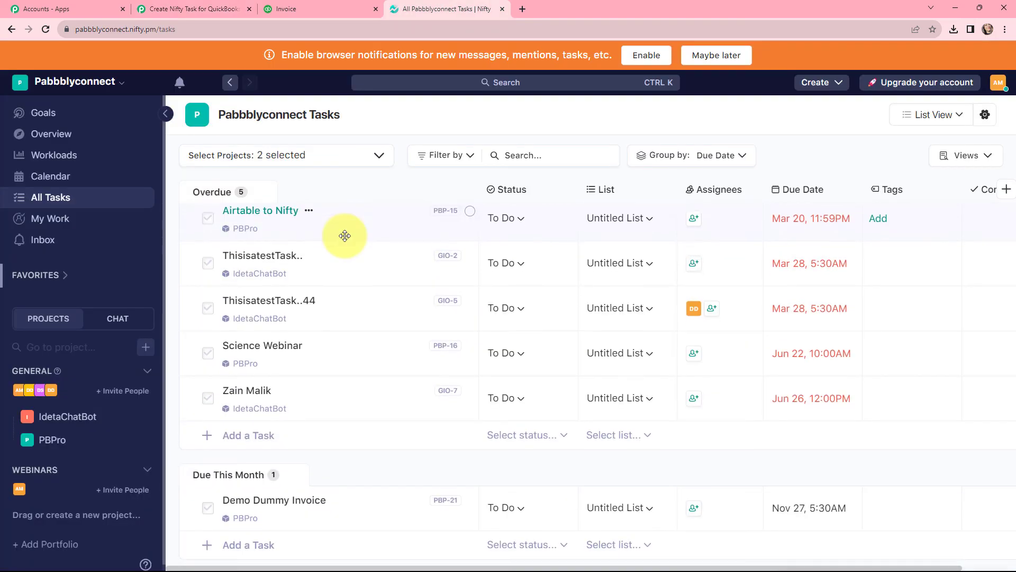
# Step: Inspect the description of the new invoice task under Due This Month in Nifty, and return to the Pabbly Connect workflow
pyautogui.scroll(-3, 350, 270)
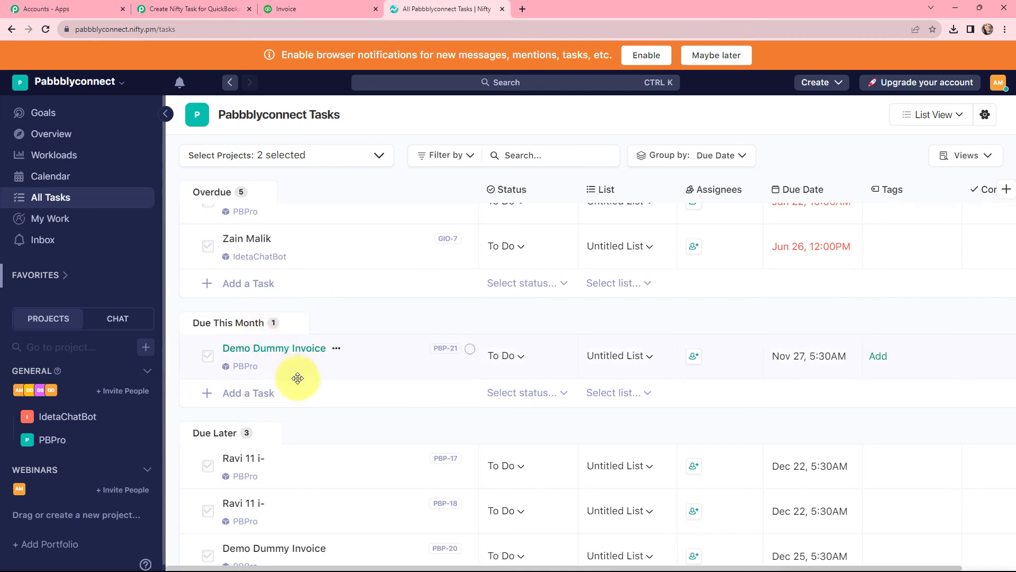
pyautogui.click(267, 349)
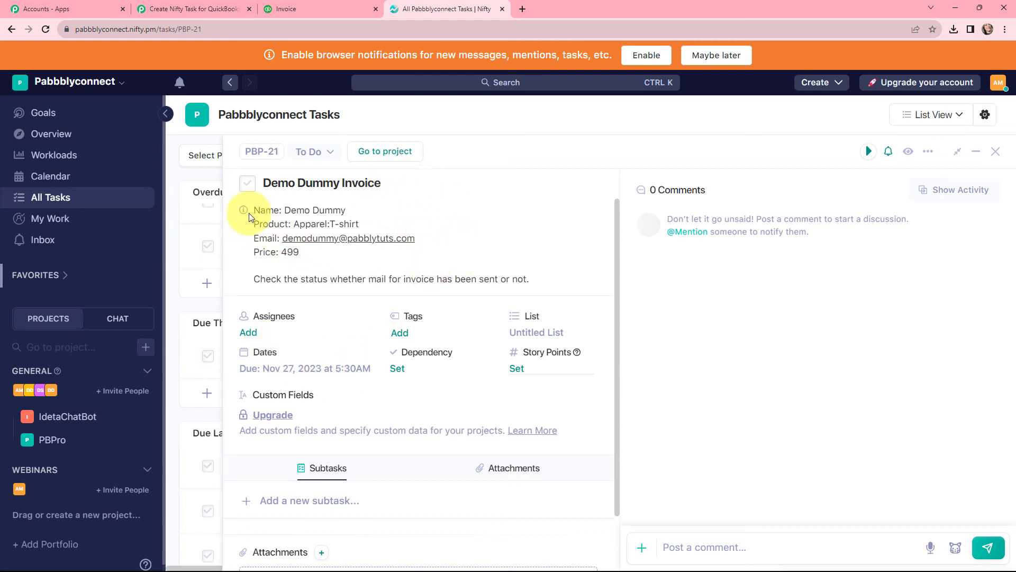
pyautogui.moveTo(250, 212); pyautogui.dragTo(540, 280)
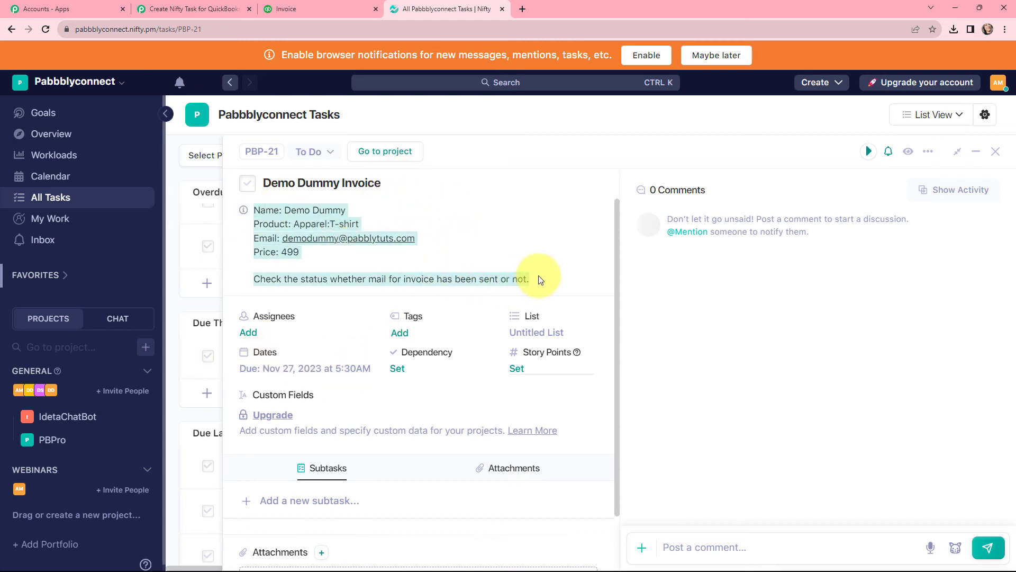
pyautogui.click(540, 279)
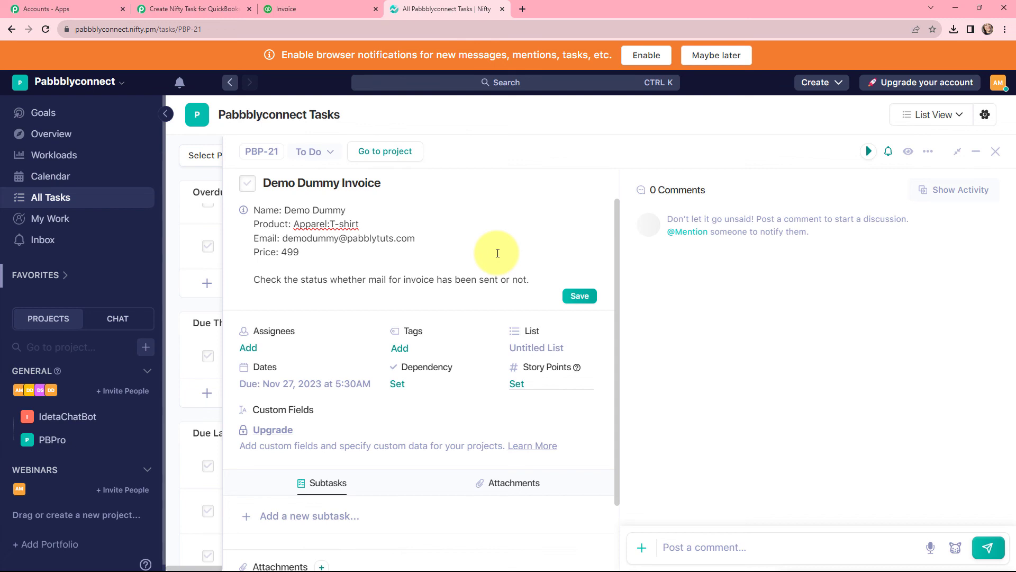
pyautogui.hotkey('ctrl', '2')
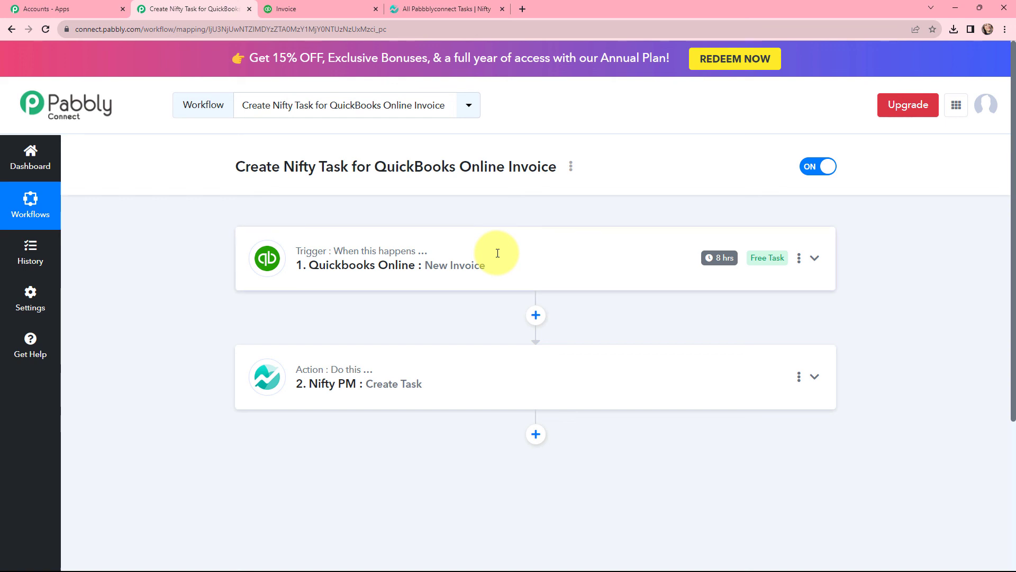